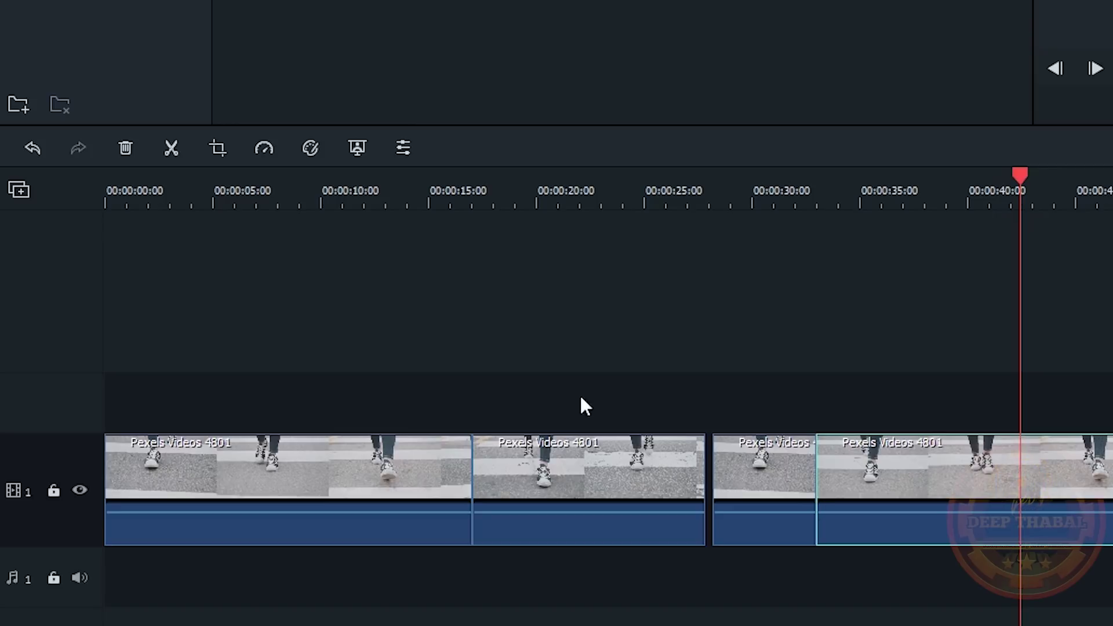
Split the selected clip at the playhead near 42 seconds, and delete the second clip on the video track
left_click(170, 151)
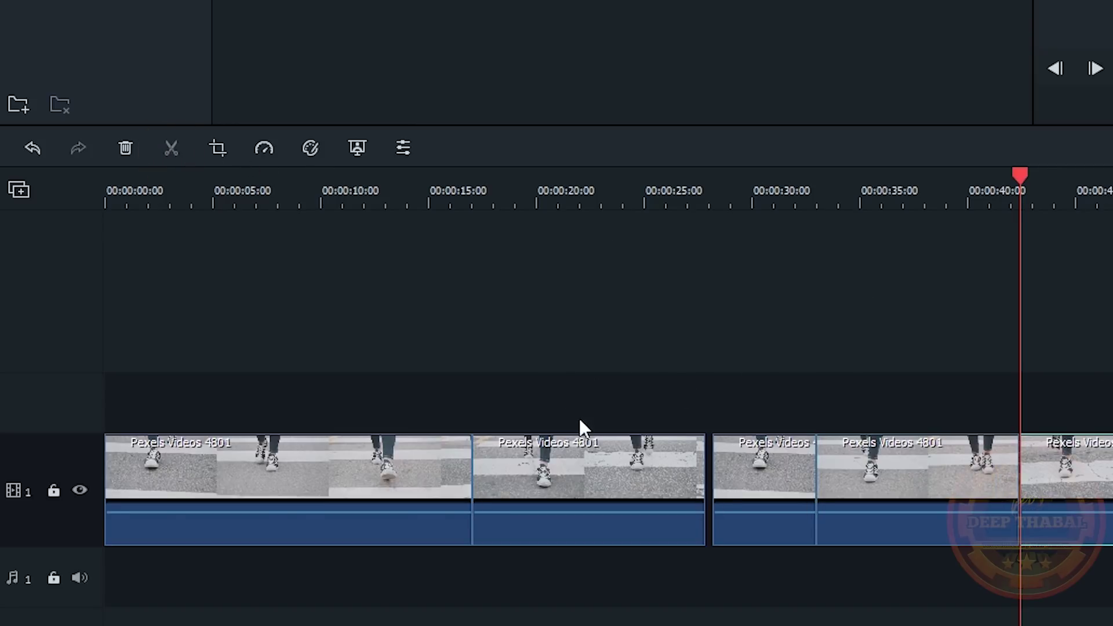
left_click(594, 464)
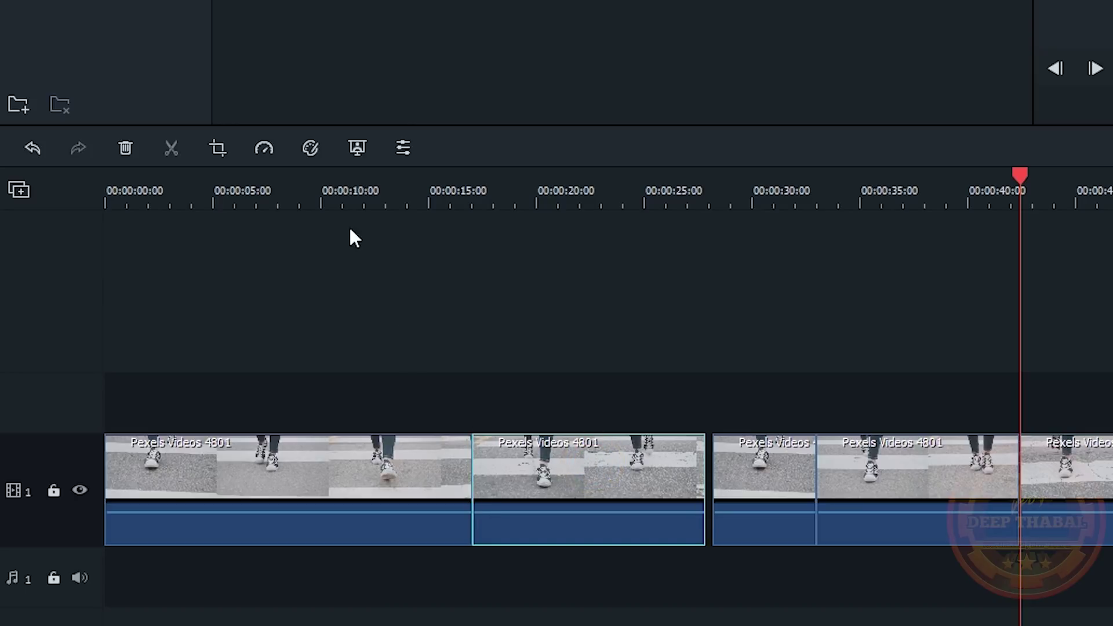
left_click(127, 148)
Ripple delete the empty gap after the first clip, and undo the ripple delete
left_click_drag(754, 493, 706, 484)
left_click(553, 482)
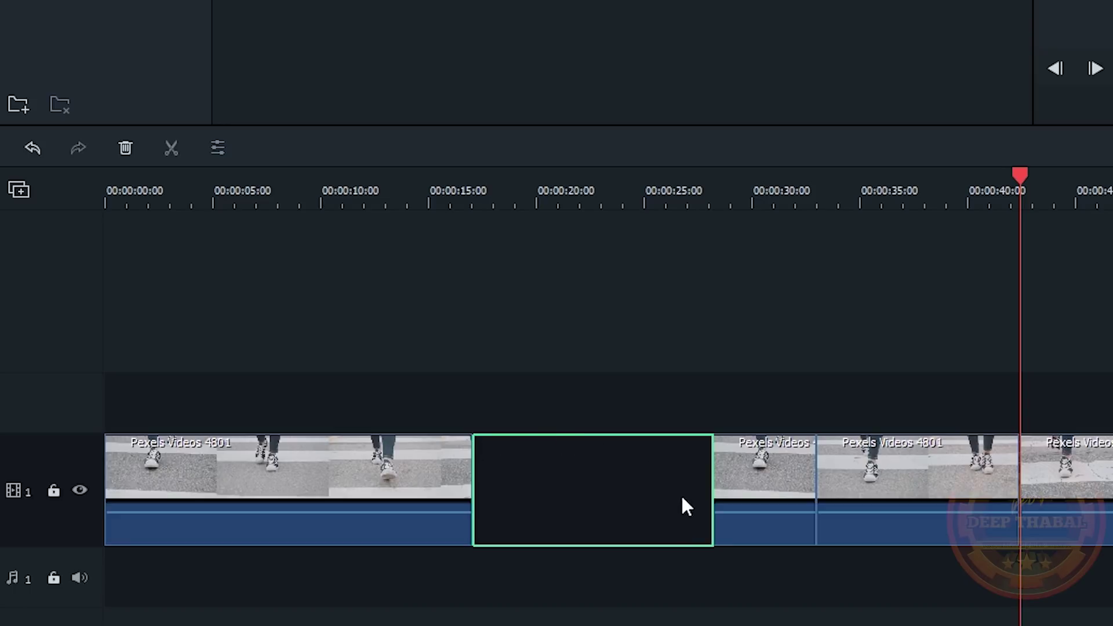
right_click(607, 480)
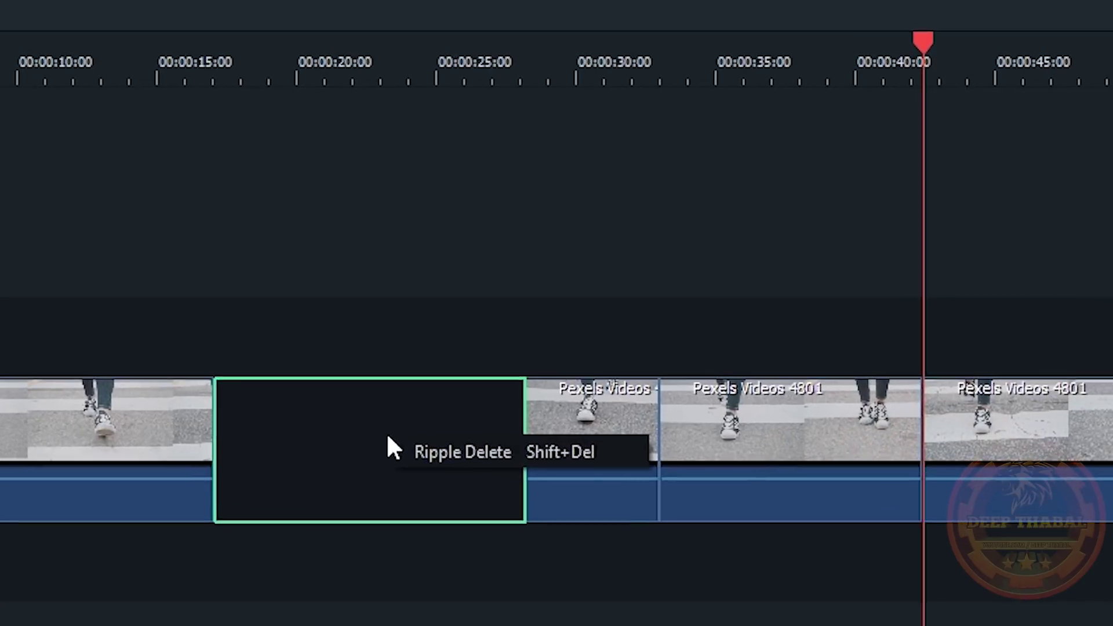
left_click(455, 462)
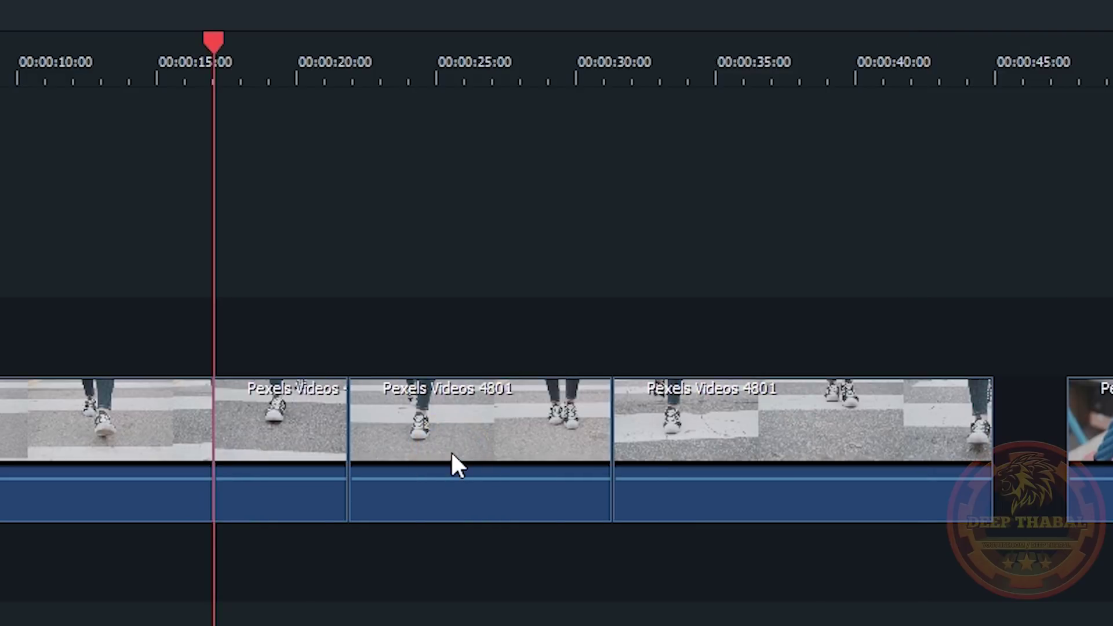
key("ctrl+z")
Select the empty gap between the first clip and the following one, and close it with Ripple Delete
left_click(374, 469)
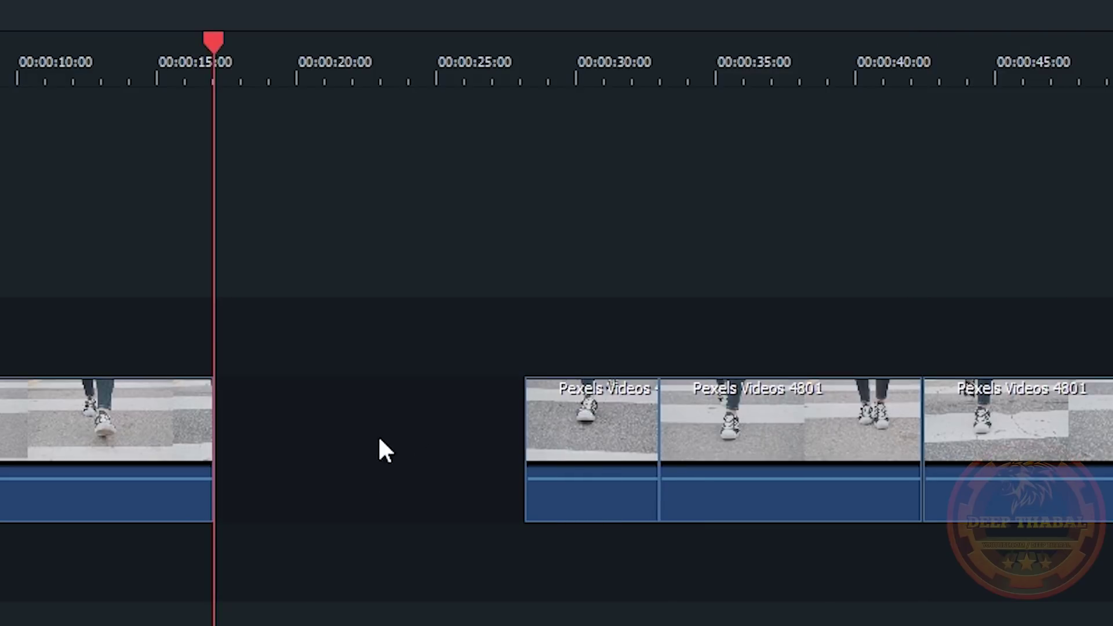
left_click(370, 453)
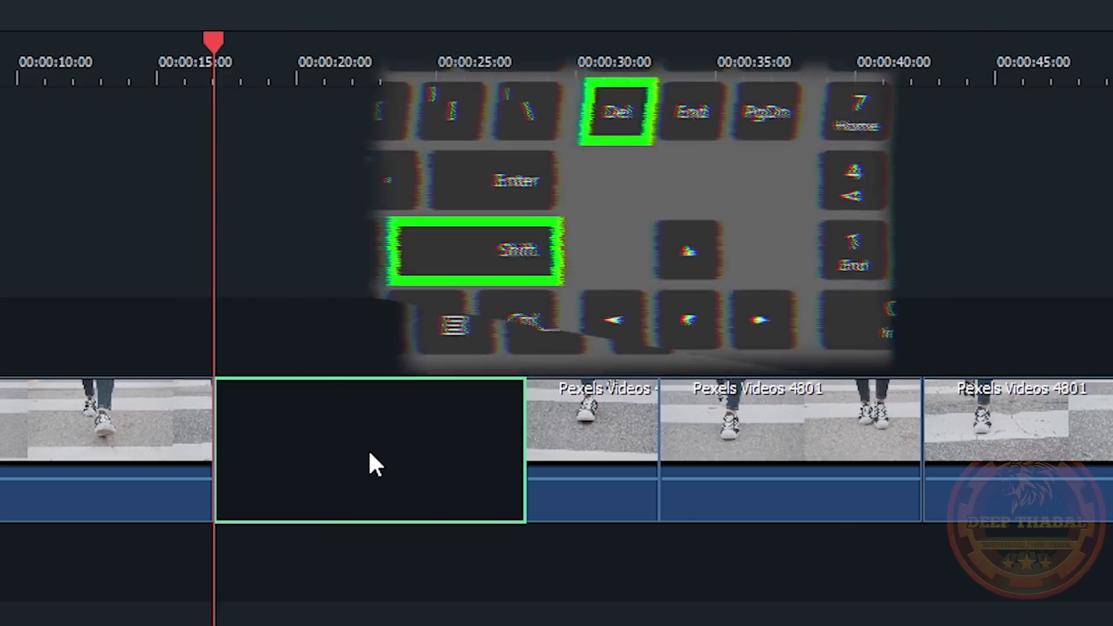
key("shift+Delete")
left_click(269, 416)
right_click(277, 466)
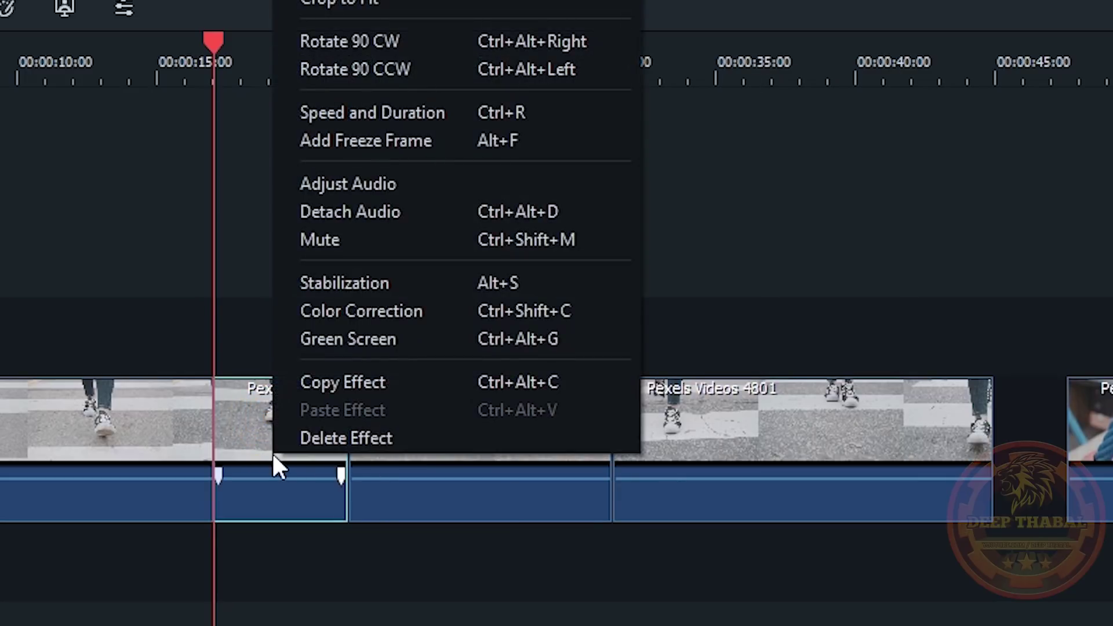
left_click(224, 443)
Split the third clip at about 26 and 28 seconds, and move the Pexels Videos 5040 clip against the preceding clip
left_click(470, 70)
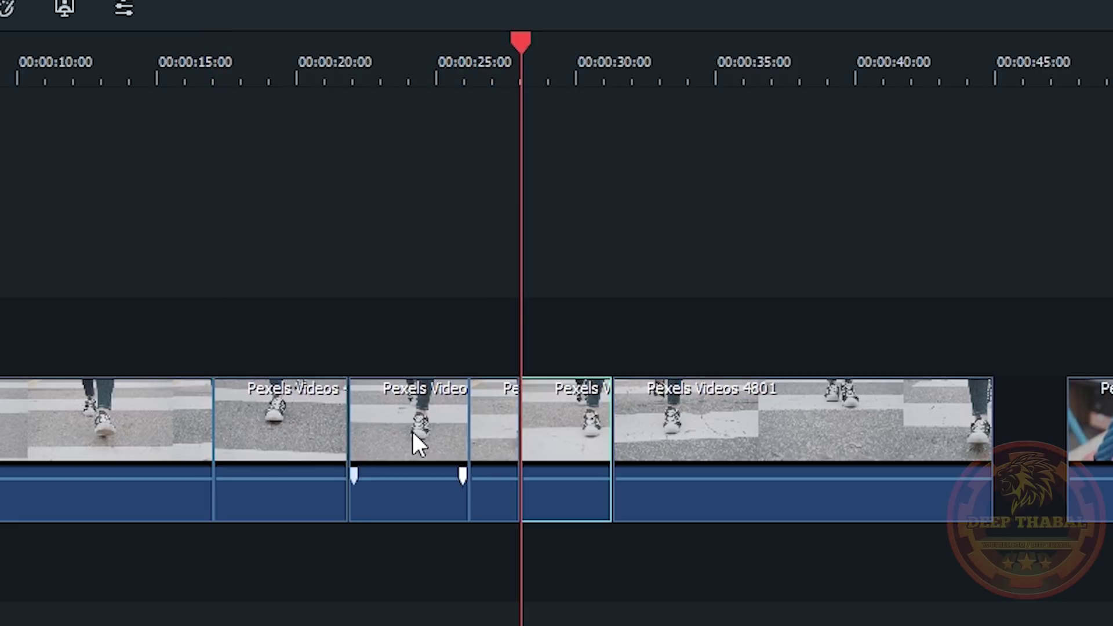
left_click(413, 433)
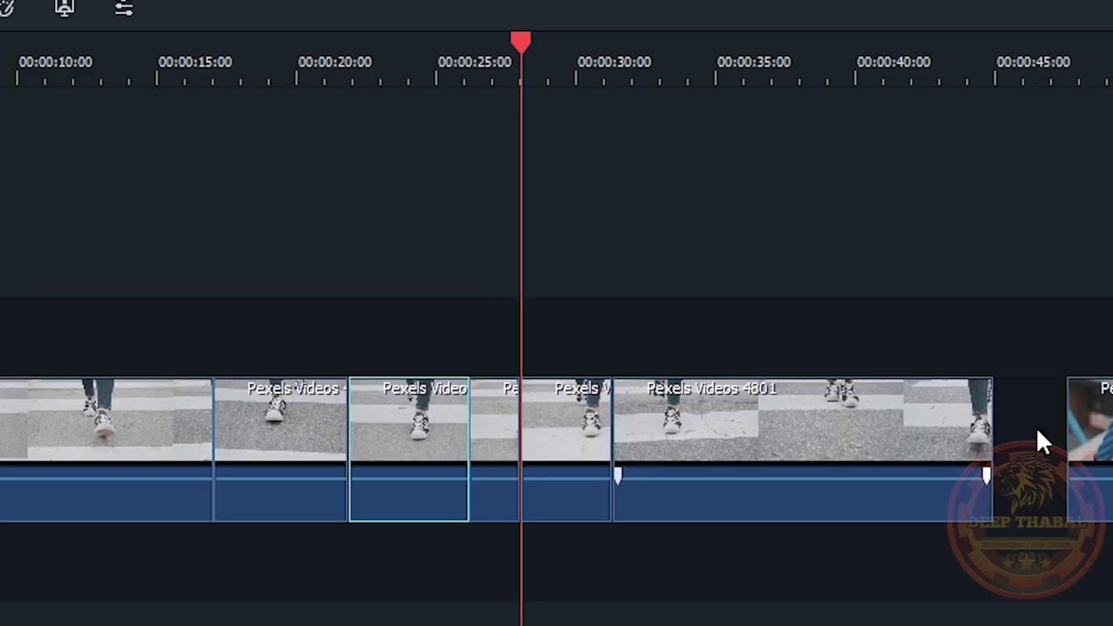
left_click_drag(1101, 436, 1079, 436)
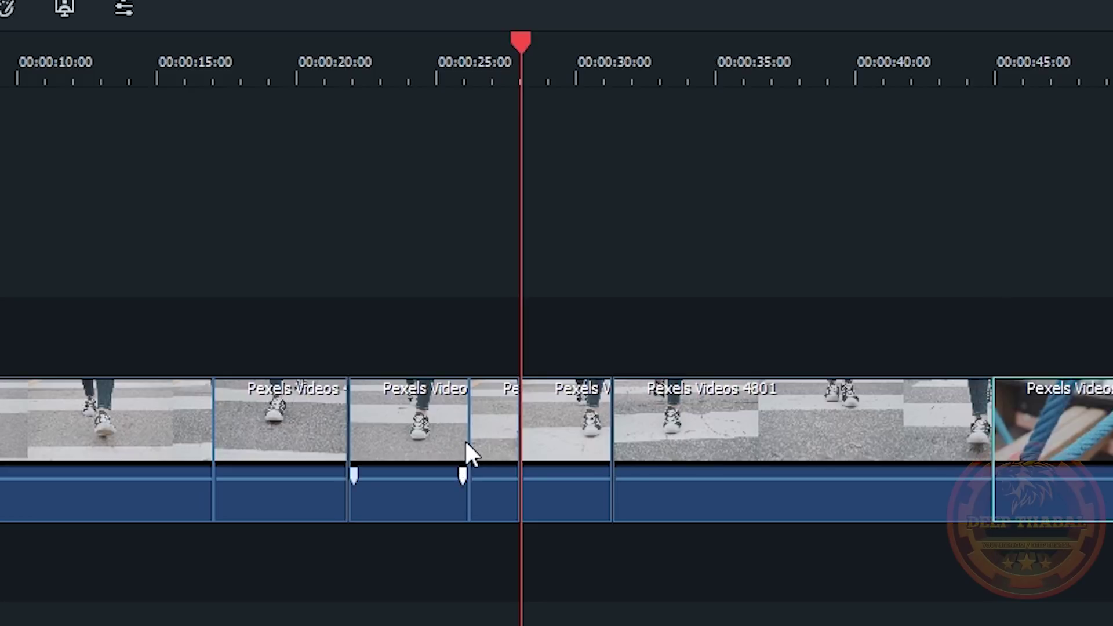
Ripple delete the clip piece lying between about 22 and 26 seconds
left_click(407, 422)
right_click(407, 422)
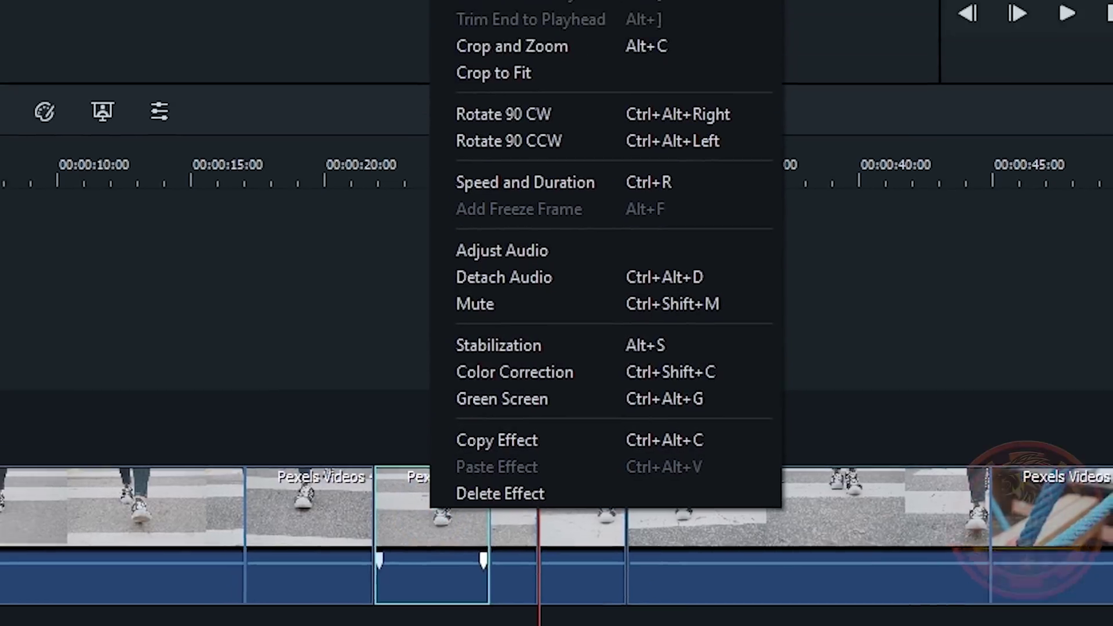
left_click(483, 0)
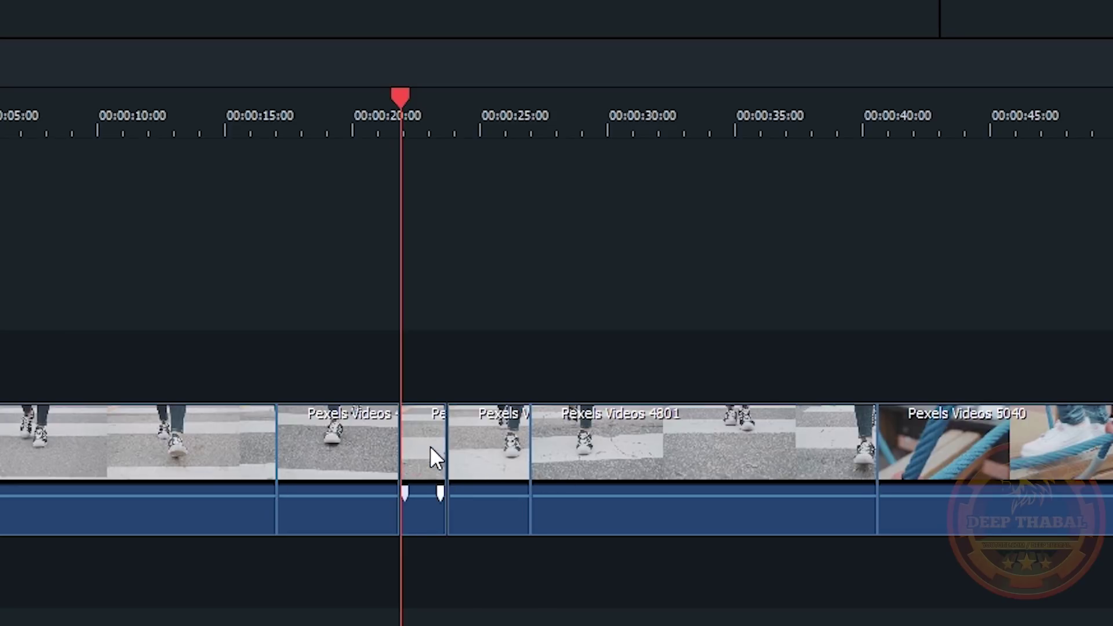
Delete the short clip piece right after the playhead with a plain Delete, and undo the deletion
left_click(430, 448)
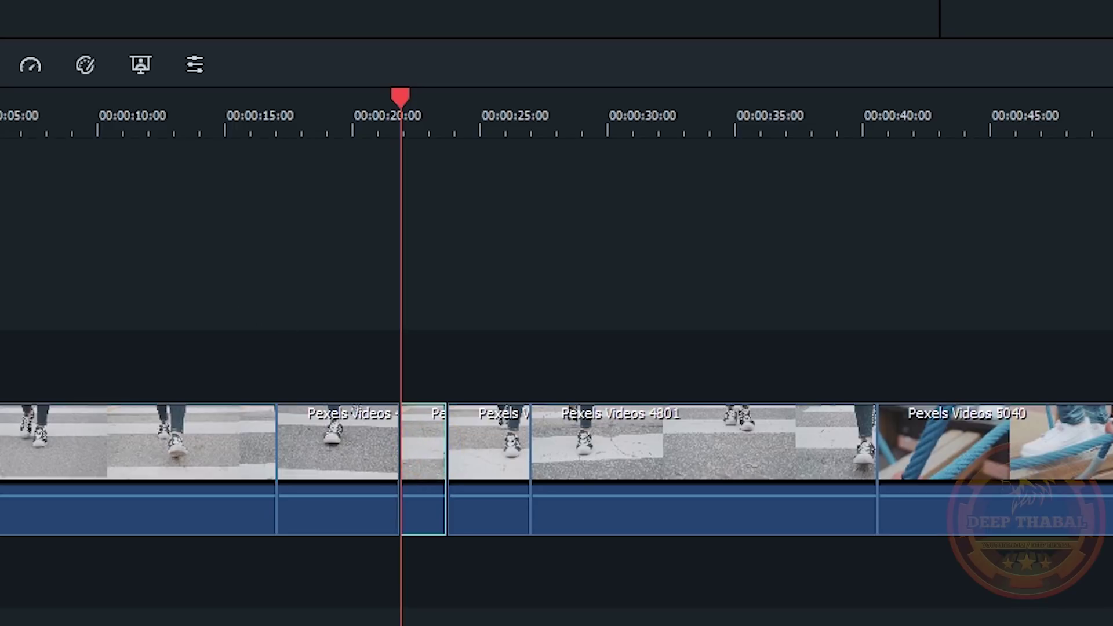
key("Delete")
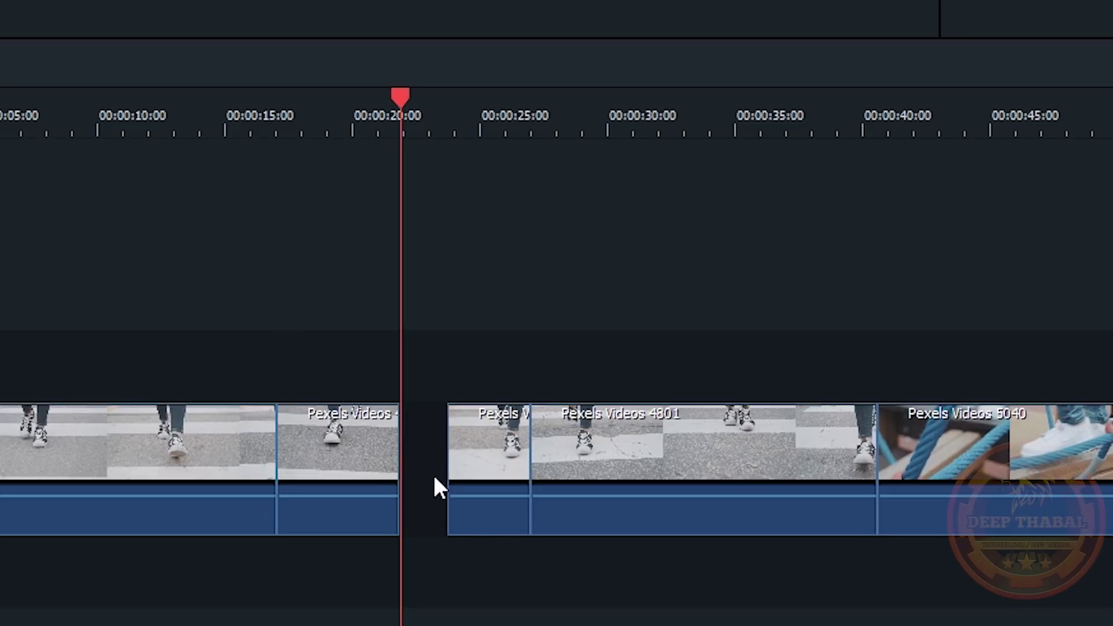
key("ctrl+z")
Ripple delete the short clip piece right after the playhead, restore it, and ripple delete it again
right_click(429, 456)
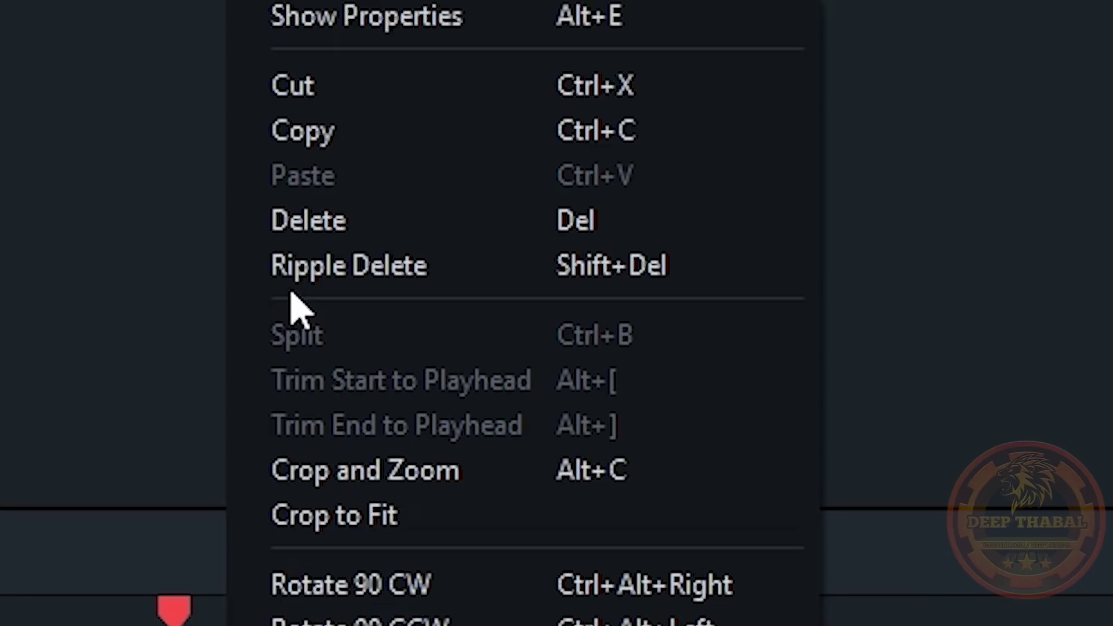
left_click(392, 273)
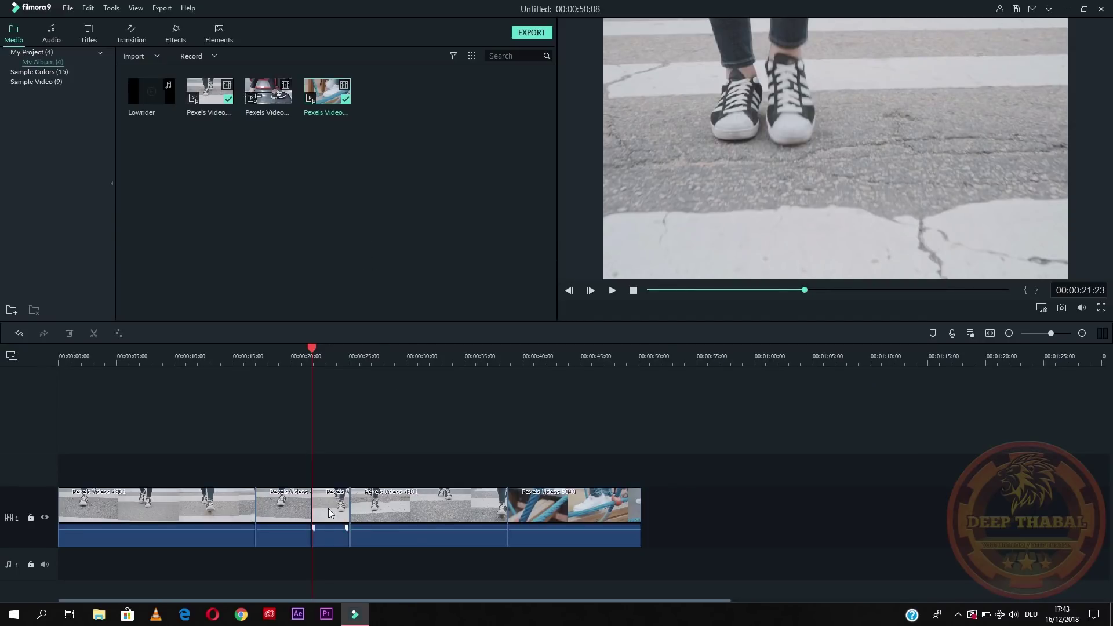
key("ctrl+v")
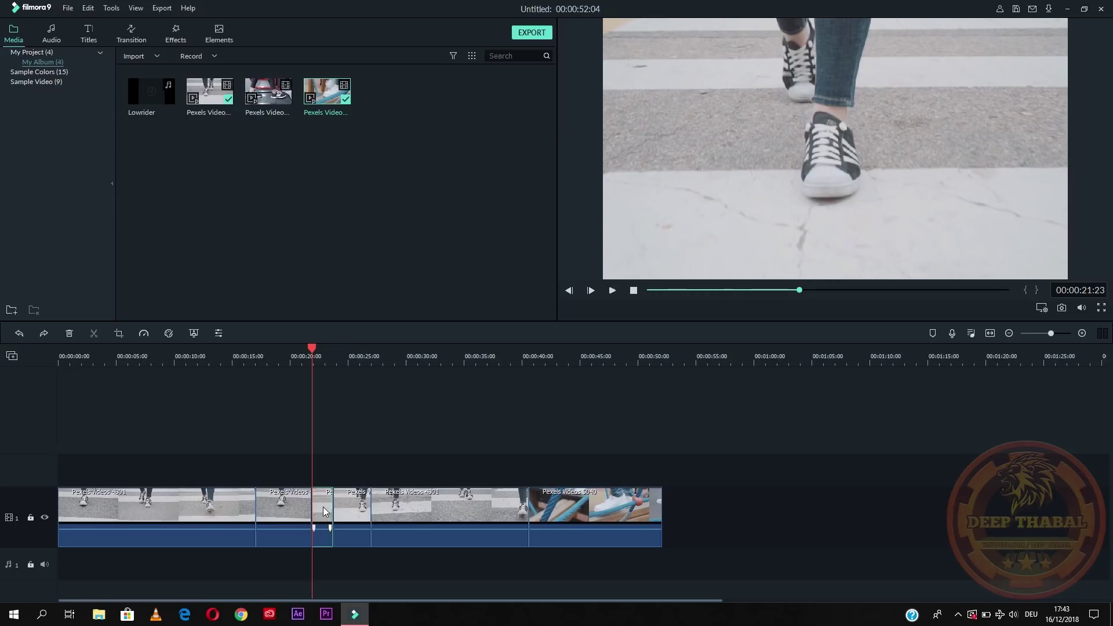
key("Delete")
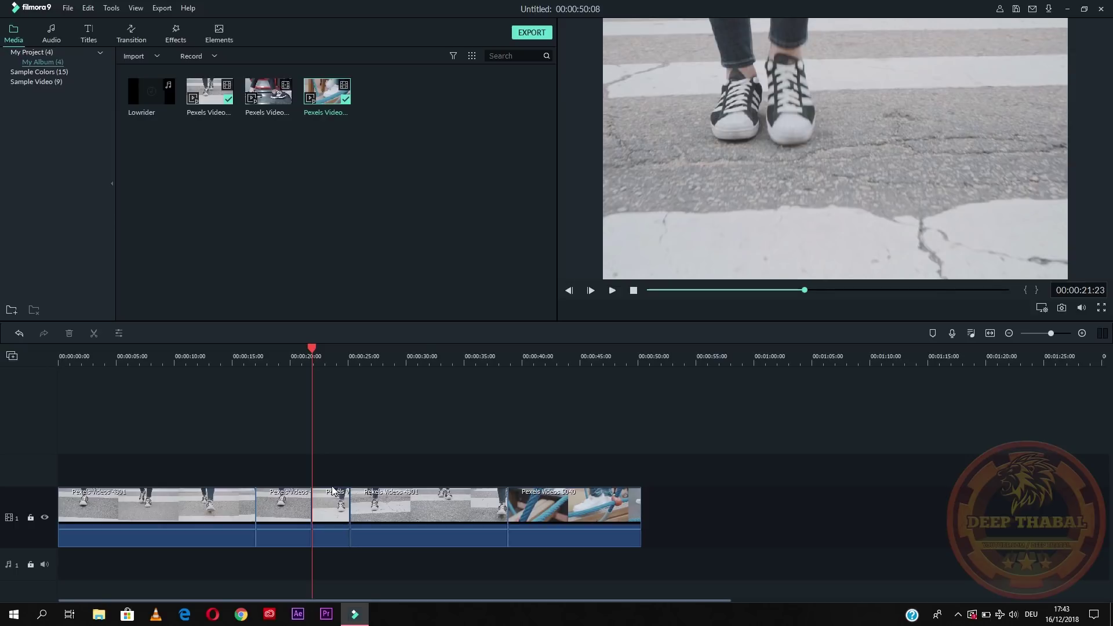
Undo the timeline edits back to the point before the second clip was deleted
key("ctrl+z")
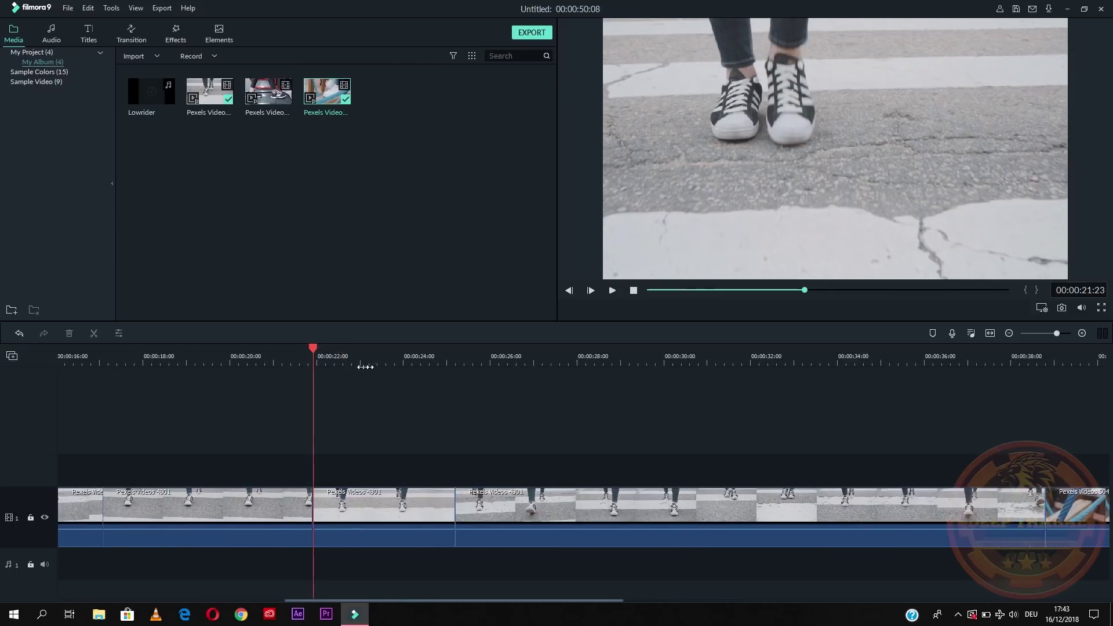
key("ctrl+z")
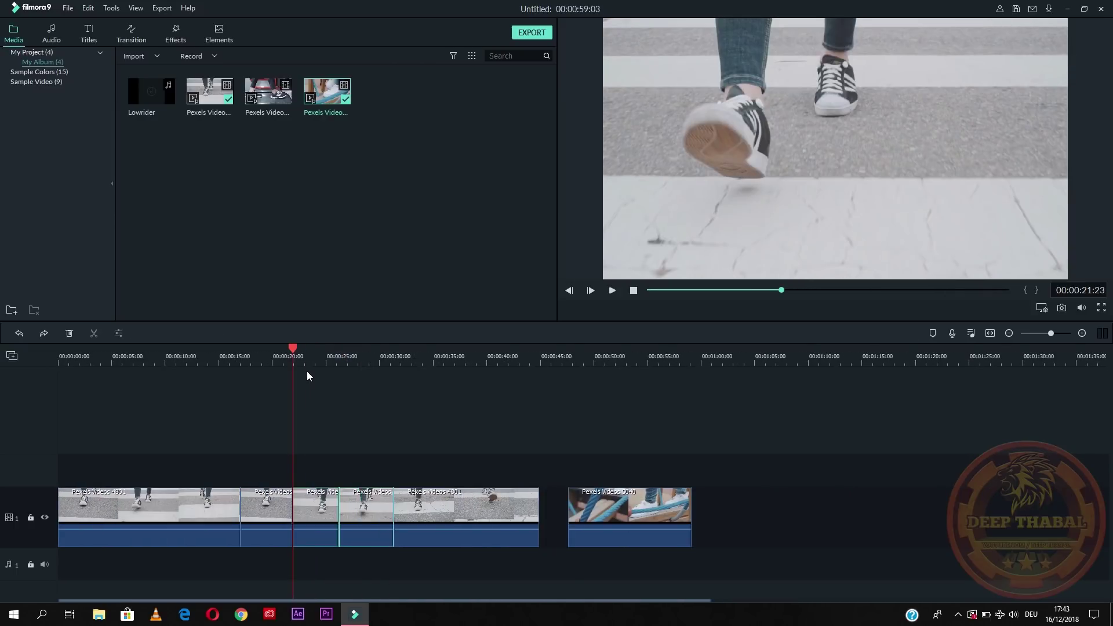
key("ctrl+z")
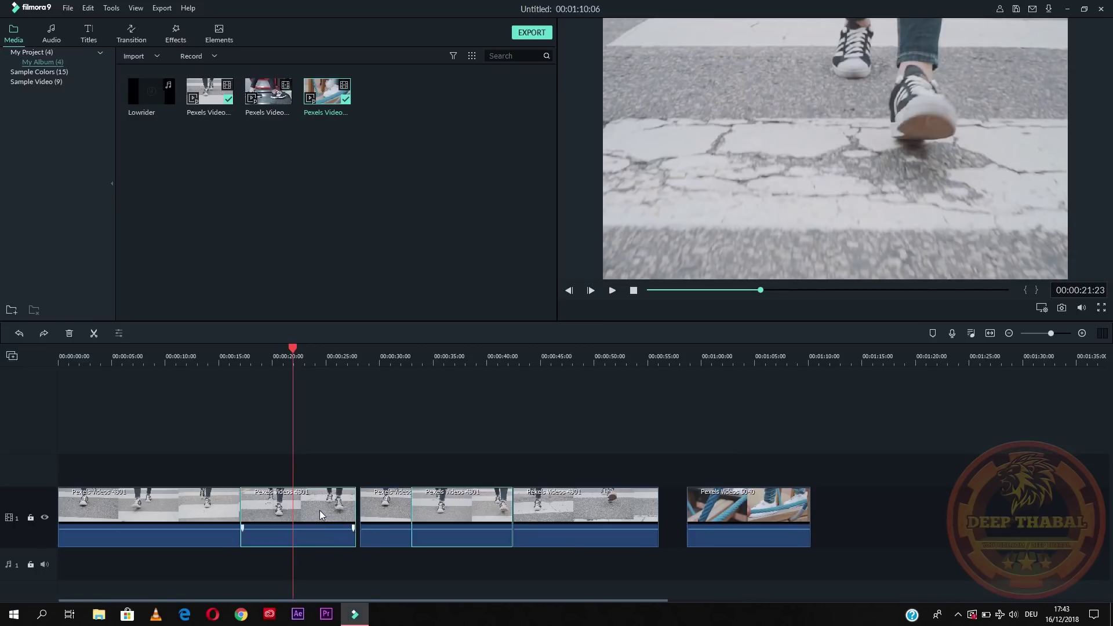
Move the two selected Pexels Videos 4801 clips from video track 1 up to video track 2
left_click_drag(320, 515, 325, 485)
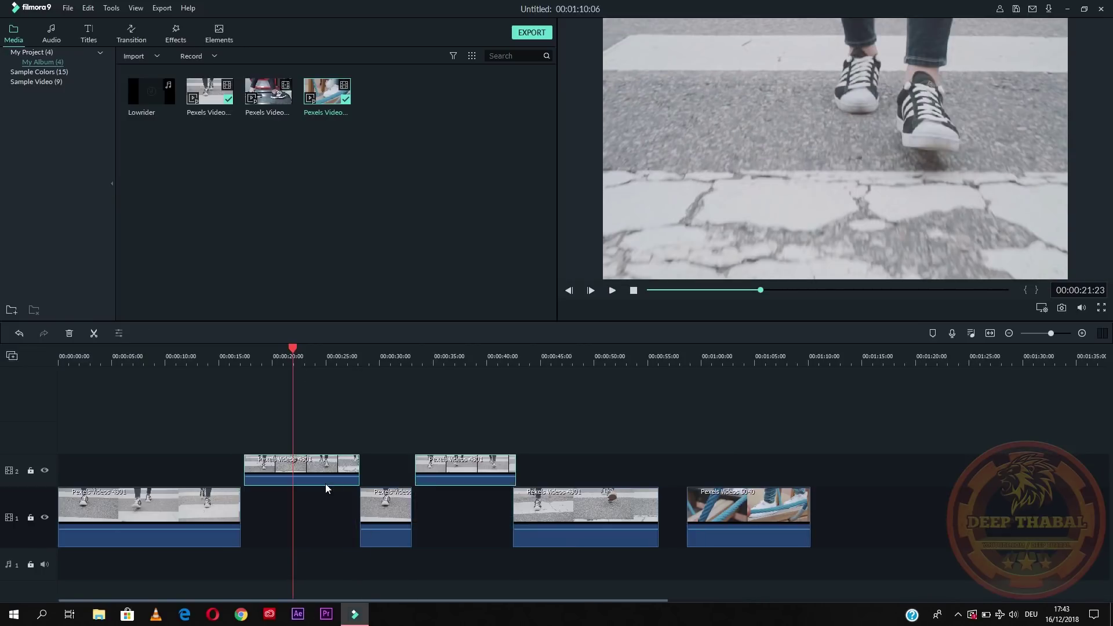
Ripple delete the gap between the two clips on video track 2, and undo the ripple delete
right_click(384, 467)
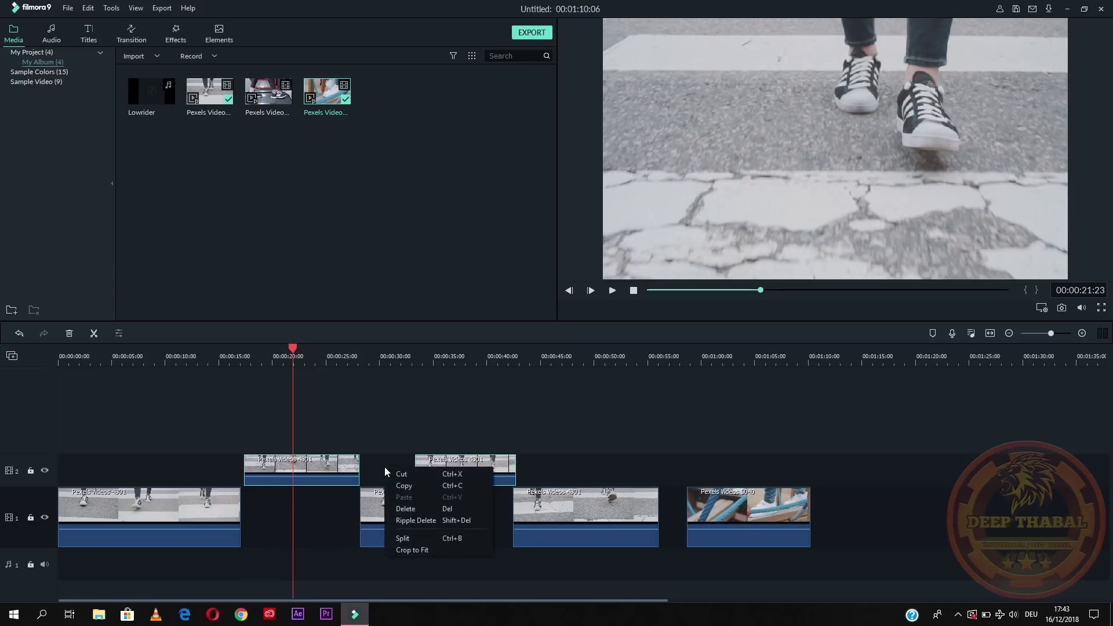
left_click(382, 468)
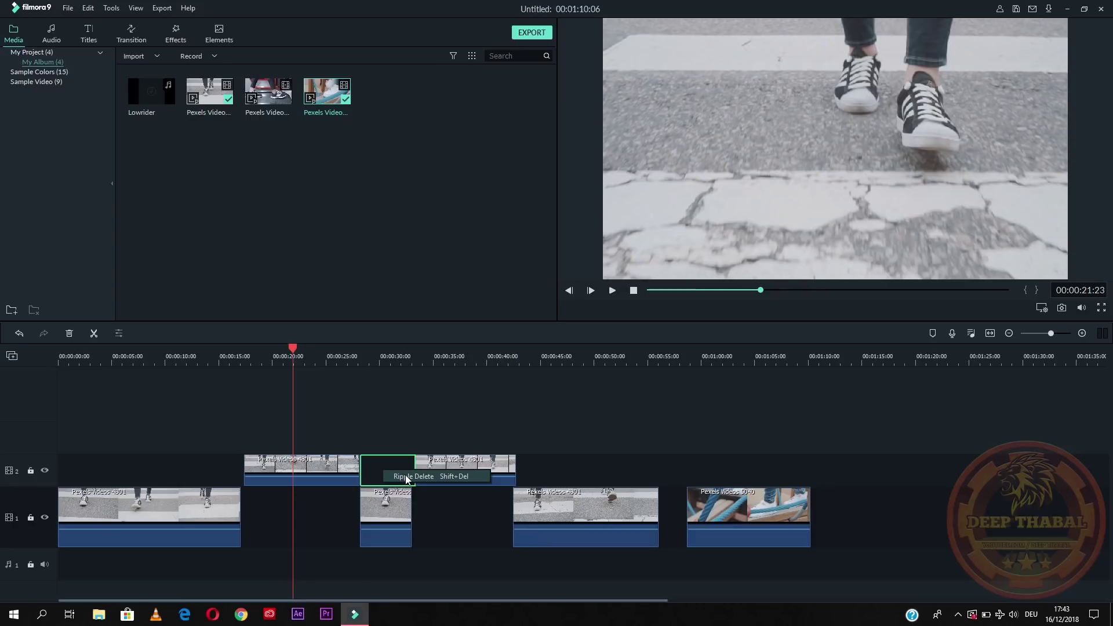
left_click(406, 477)
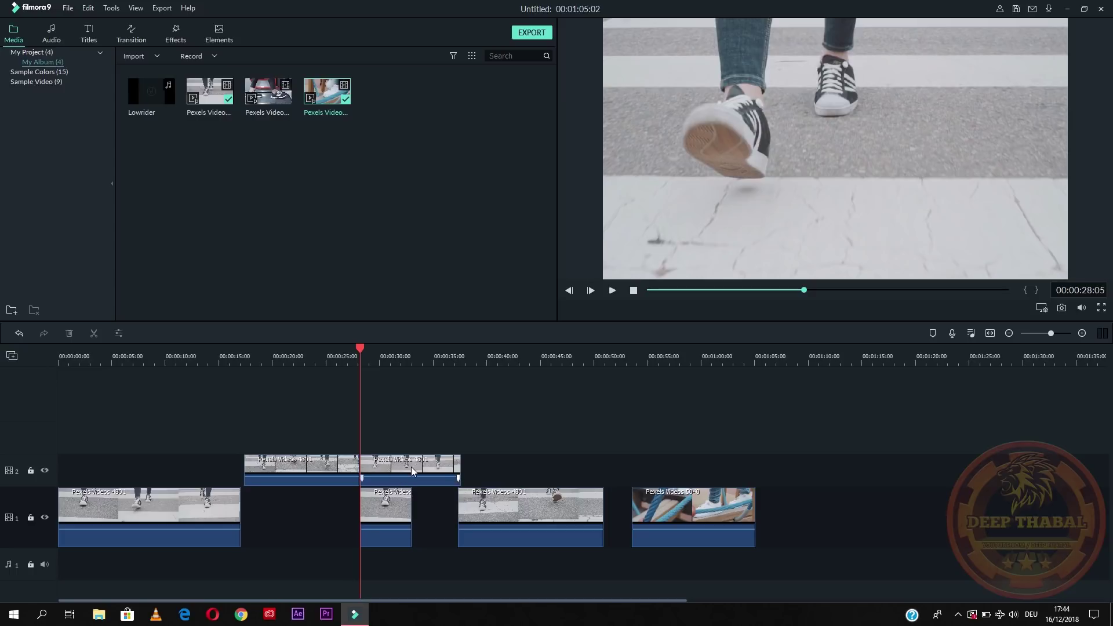
key("ctrl+z")
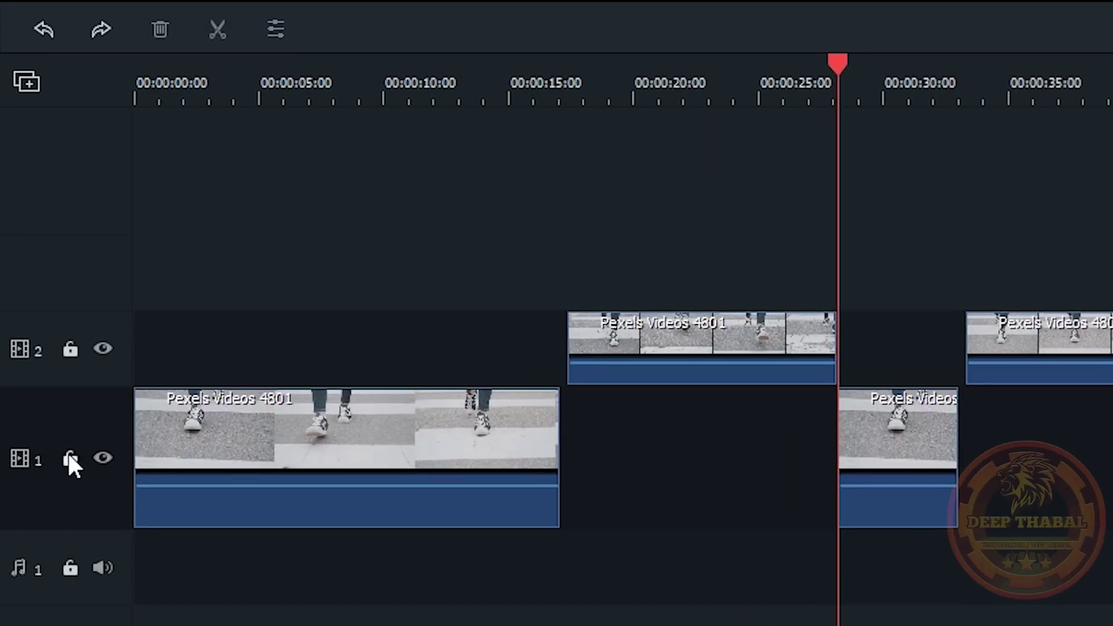
Lock video track 1, and move the second clip on video track 2 to start at about 37 seconds
left_click(69, 456)
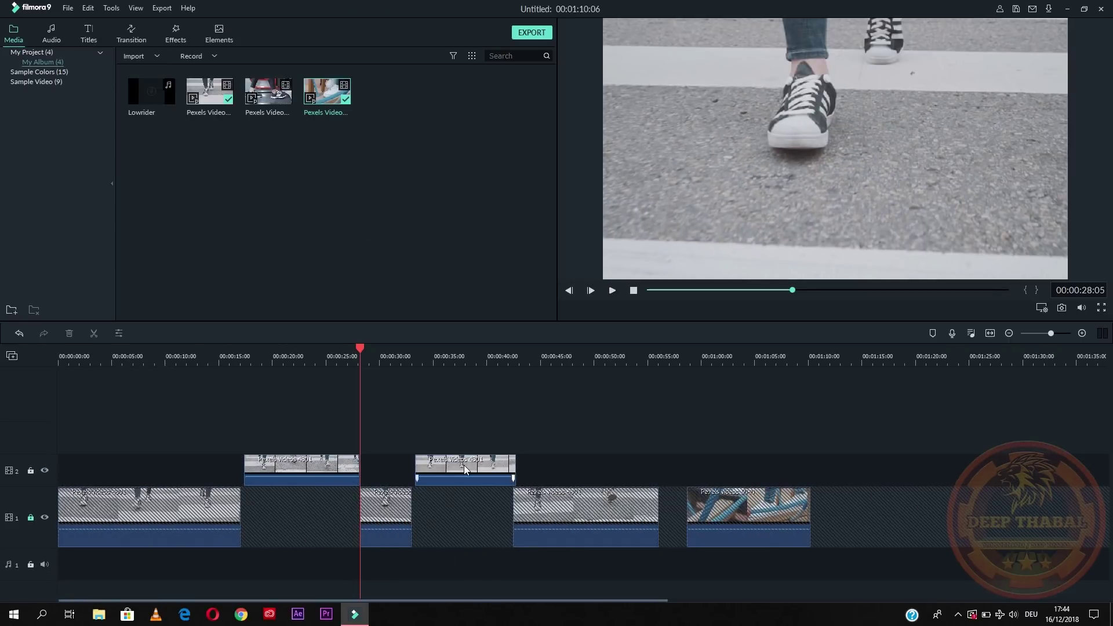
left_click_drag(464, 465, 539, 451)
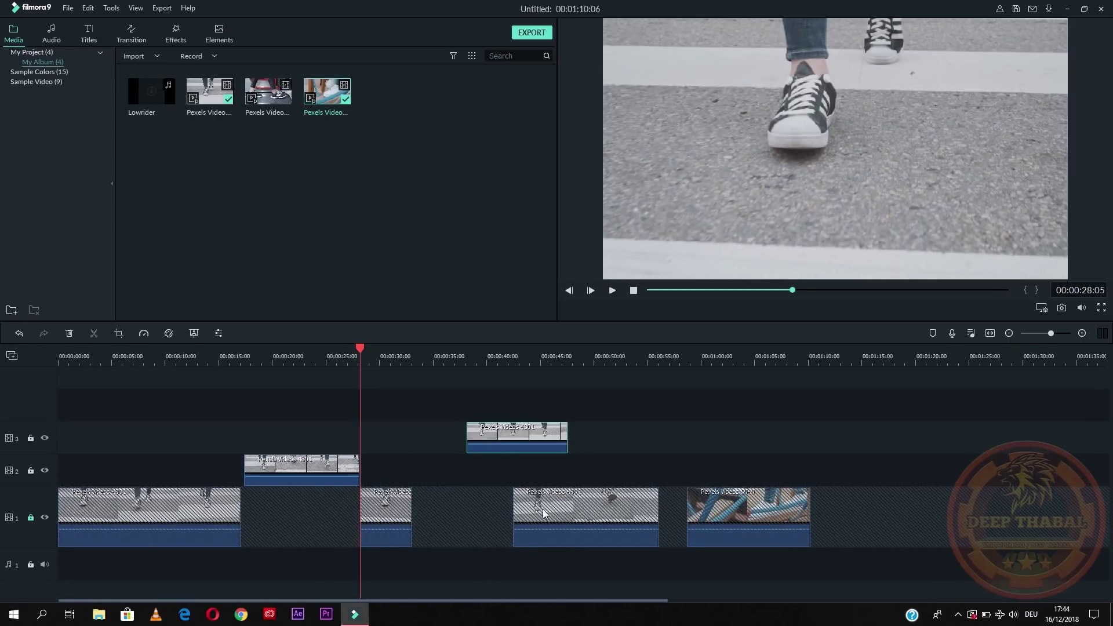
left_click_drag(521, 439, 514, 457)
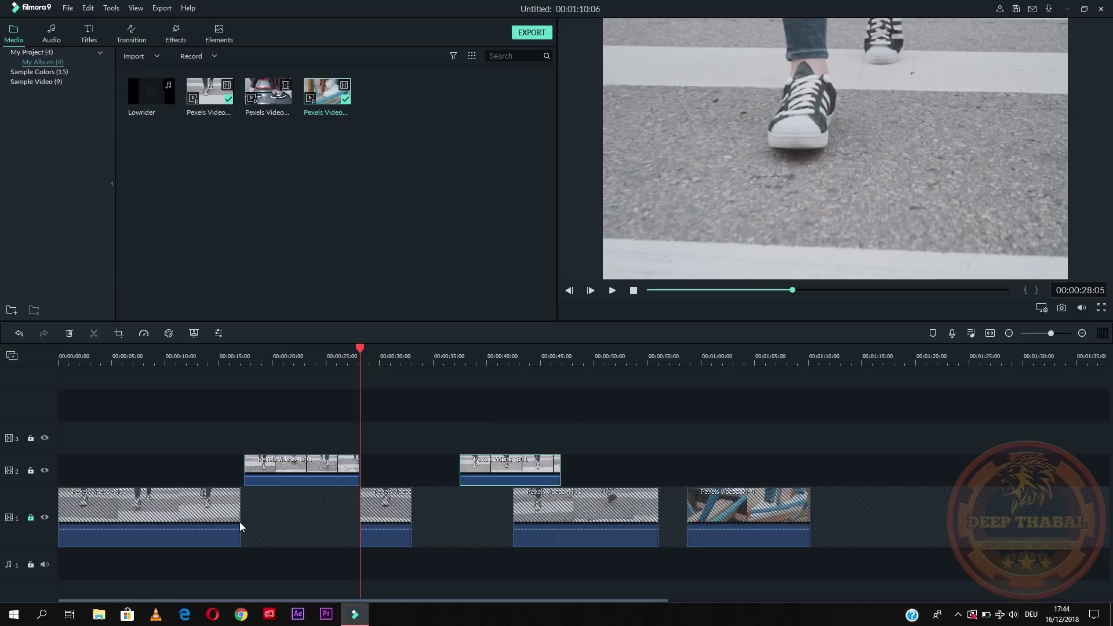
Ripple delete the gap between the two clips on video track 2 while video track 1 is locked
right_click(412, 465)
left_click(412, 465)
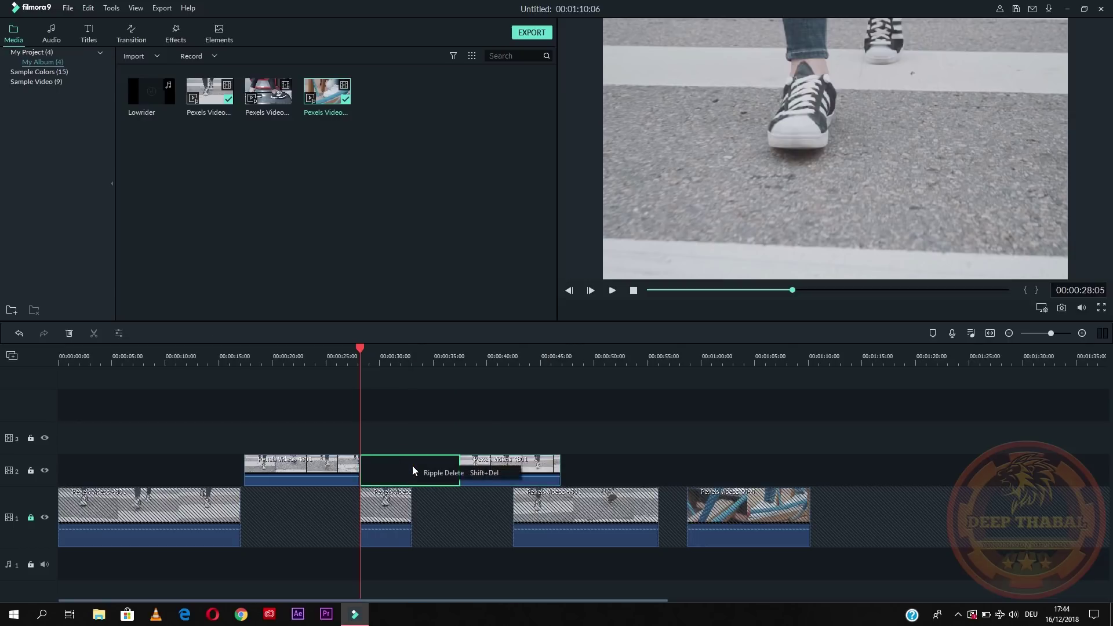
left_click(443, 472)
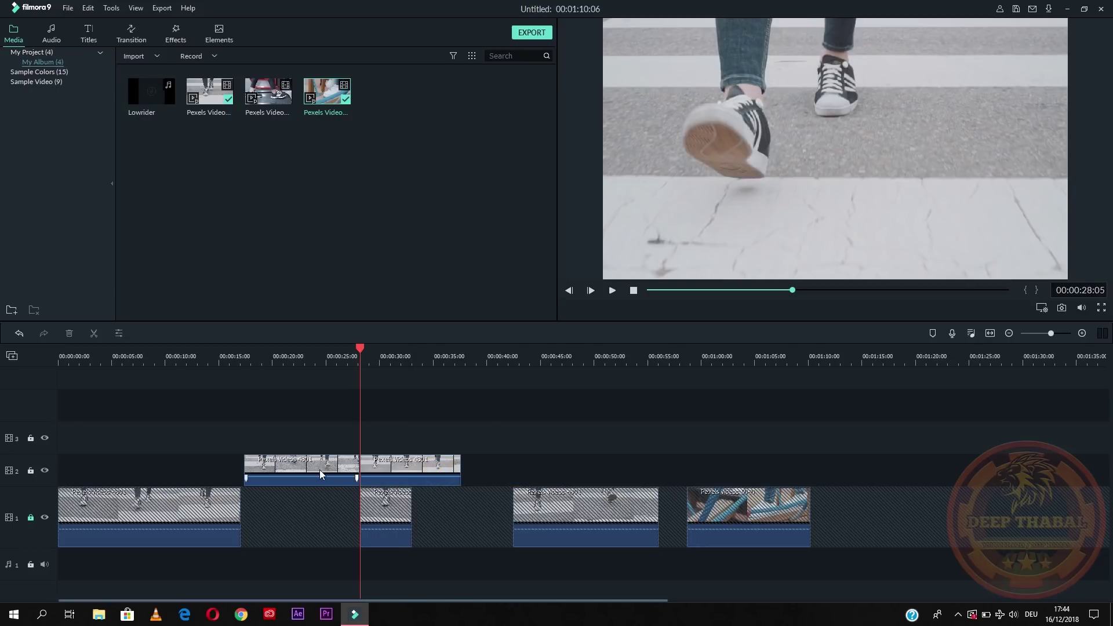
Unlock video track 1 and clear its clips, placing the Lowrider music on audio track 1
left_click(282, 356)
left_click(308, 469)
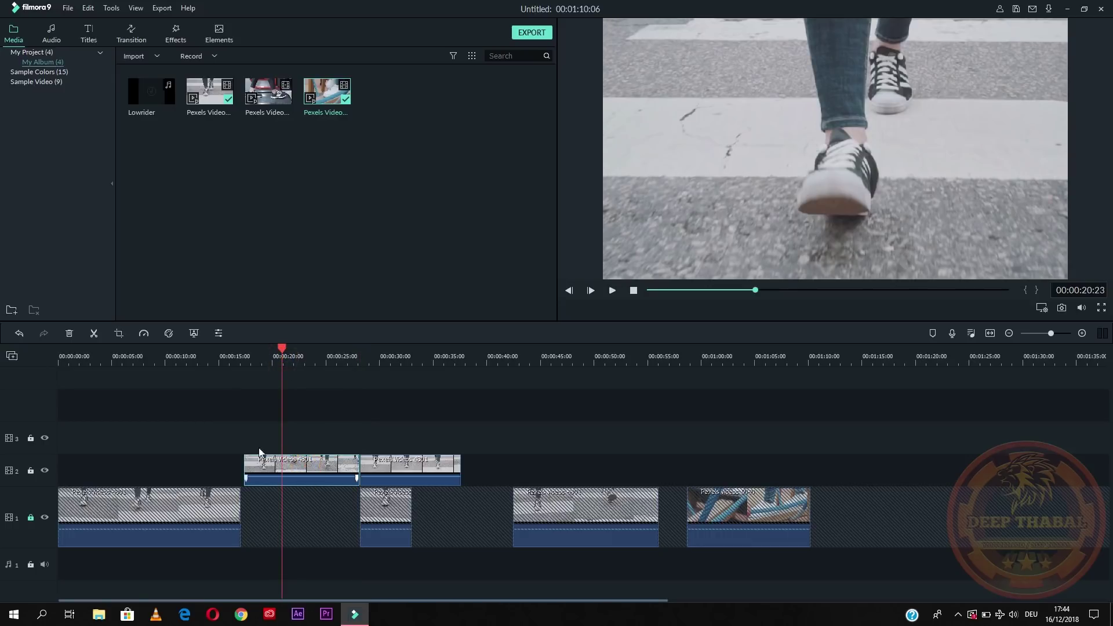
left_click(31, 518)
left_click(31, 518)
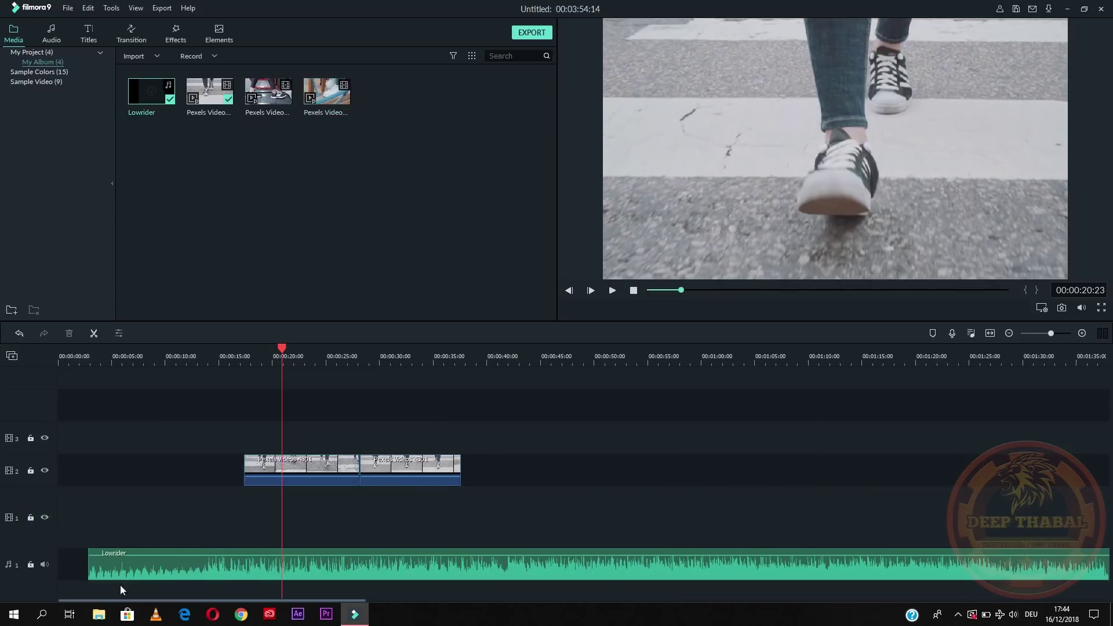
Split the Lowrider music on audio track 1 at 00:00:42:20 and at 00:00:48:08
scroll(347, 493, "down", 1)
left_click(517, 356)
left_click(547, 530)
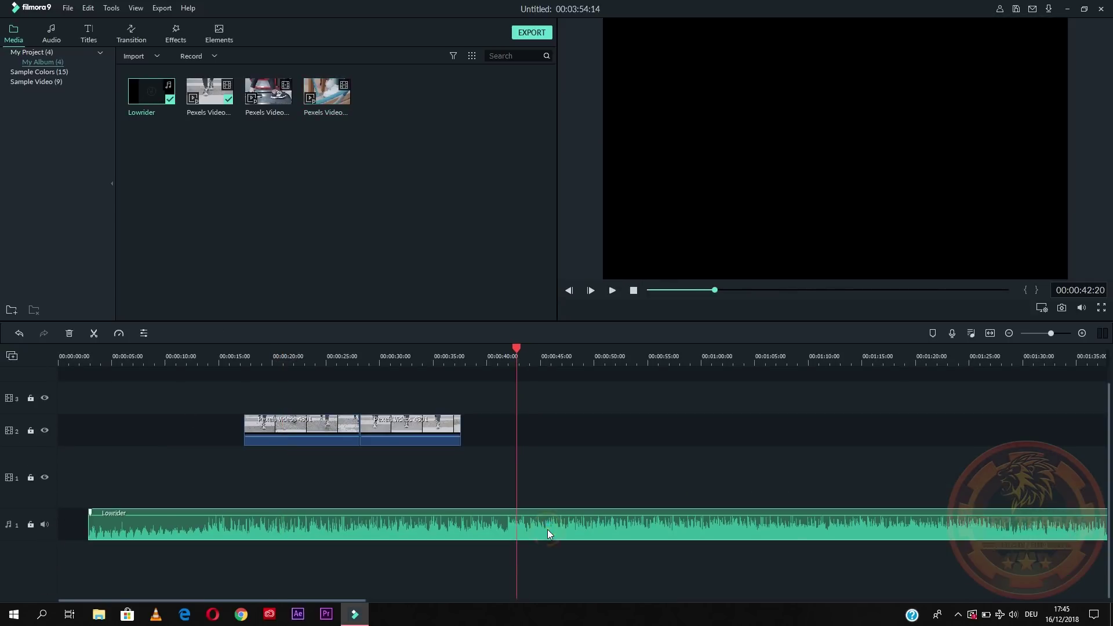
left_click(93, 333)
left_click(575, 356)
left_click(92, 333)
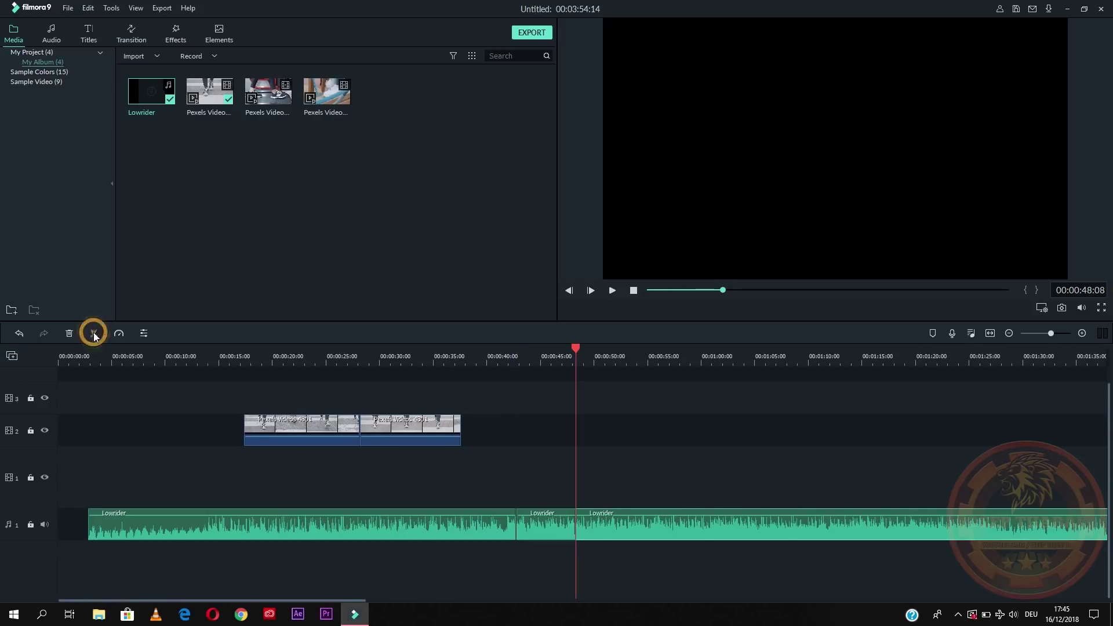
Ripple delete the middle Lowrider section on audio track 1, and undo the ripple delete
right_click(545, 528)
left_click(545, 527)
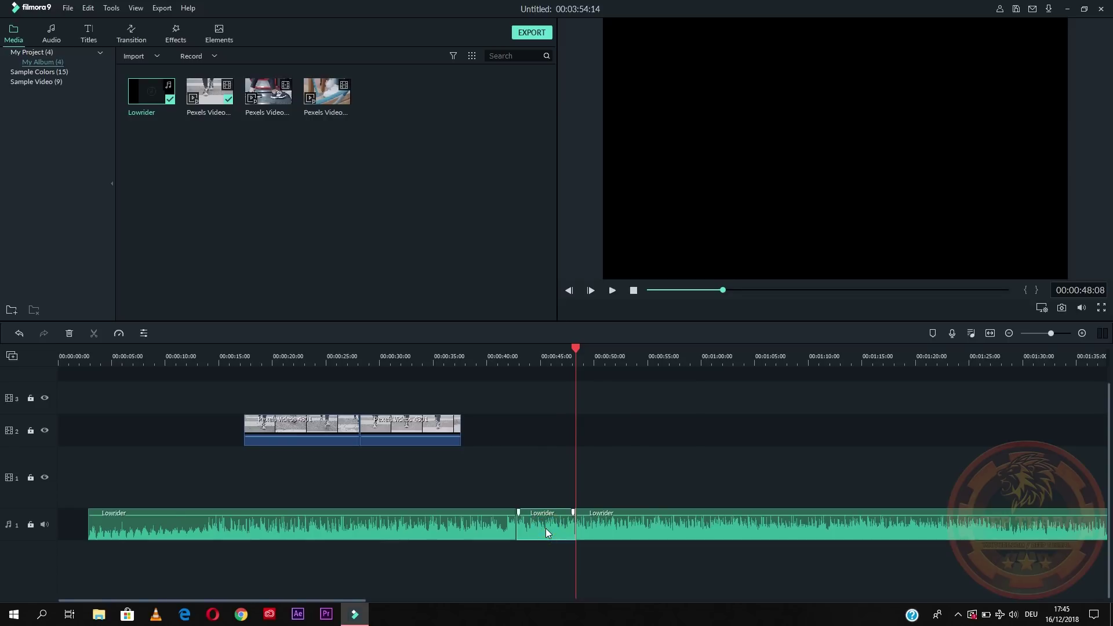
right_click(545, 527)
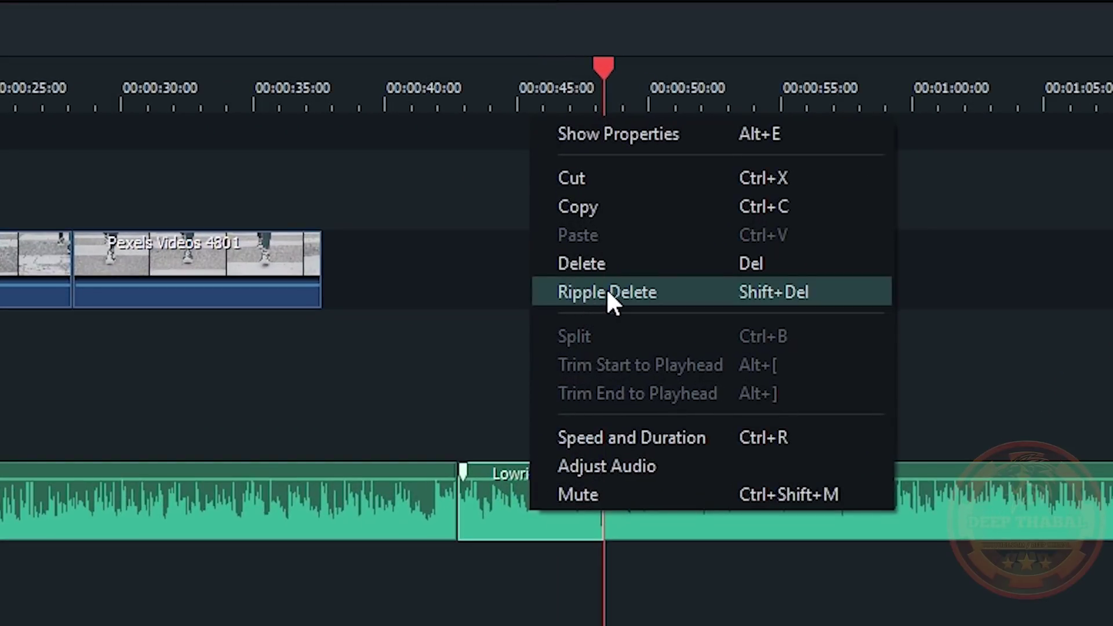
left_click(607, 292)
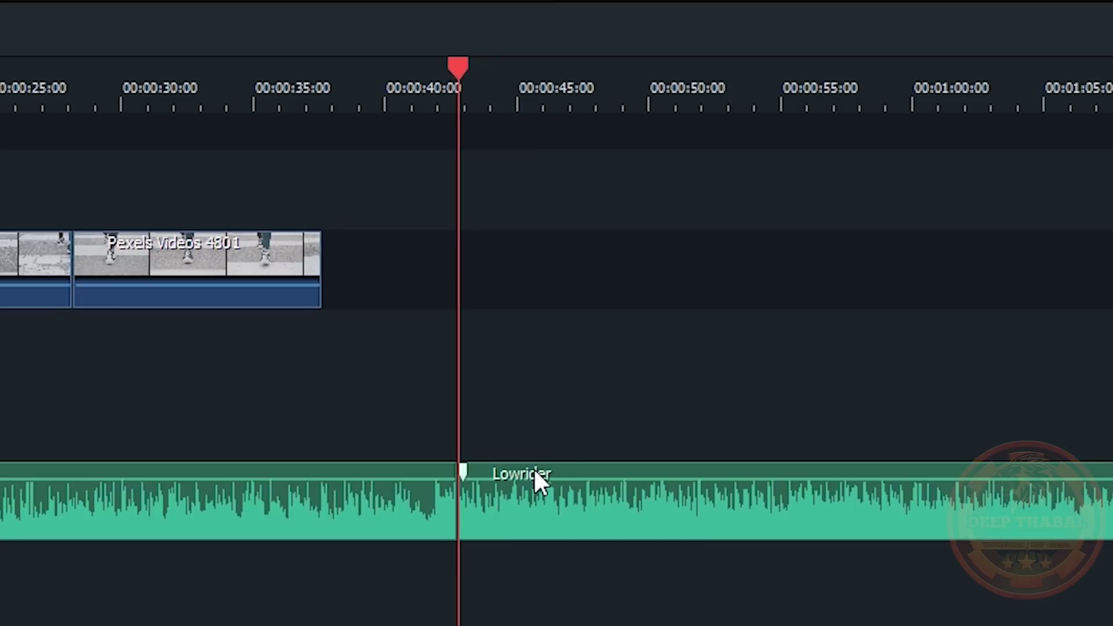
key("ctrl+z")
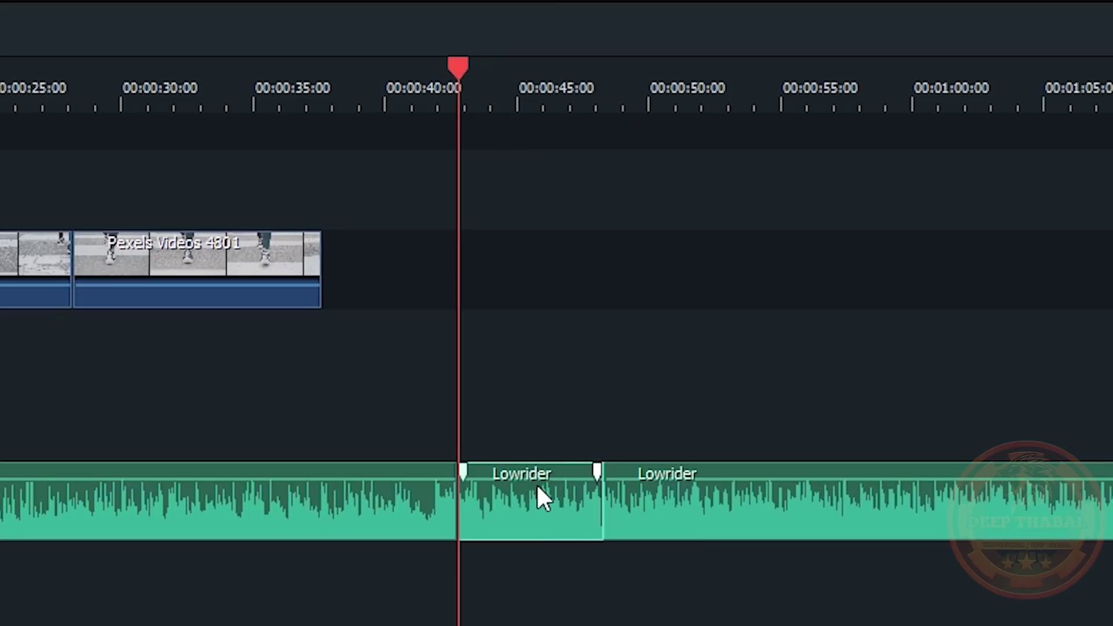
Delete the middle Lowrider section and move the following section against the first one to close the gap
key("Delete")
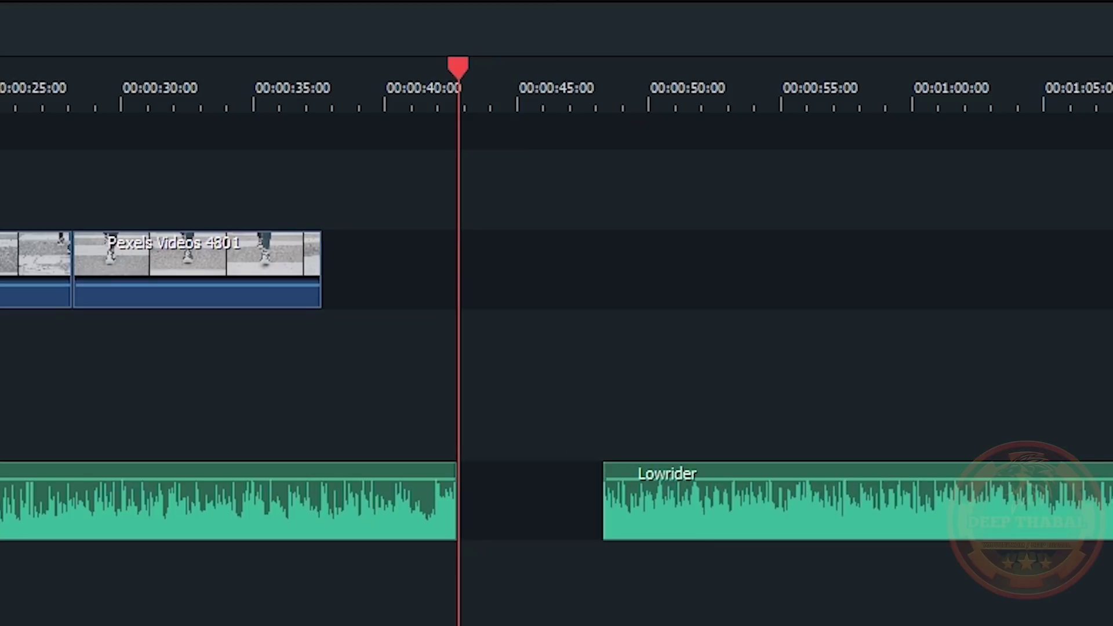
left_click(684, 507)
left_click_drag(684, 507, 535, 496)
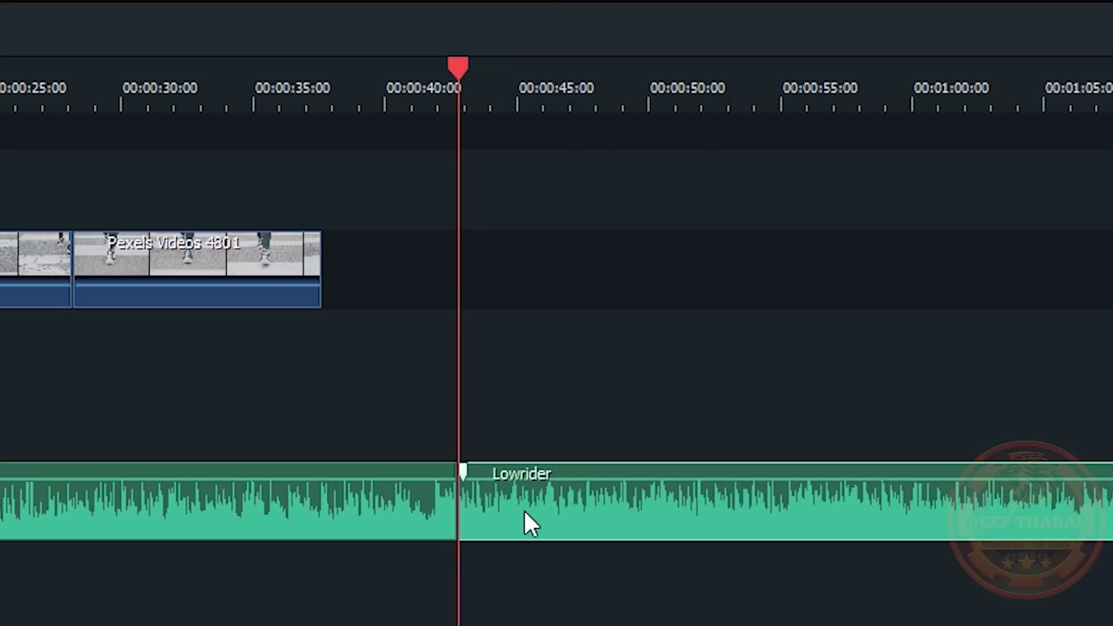
left_click_drag(525, 514, 593, 531)
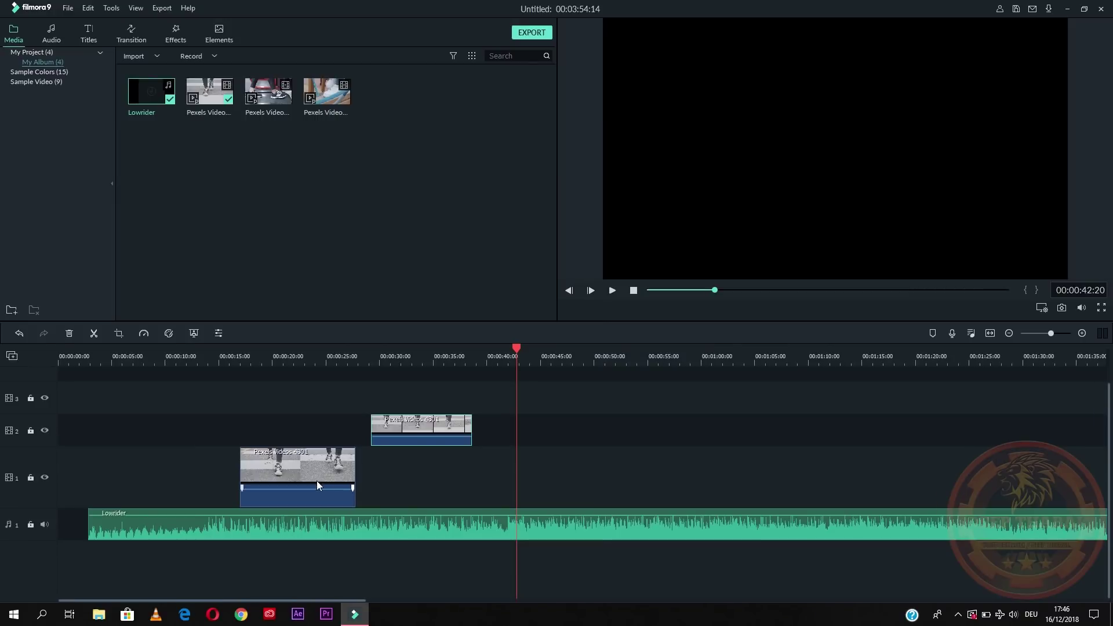
Move the clips to start at about 15 seconds on video track 1, about 28 seconds on video track 2 and zero on audio track 1
left_click_drag(317, 484, 292, 479)
left_click_drag(430, 433, 422, 436)
left_click_drag(406, 533, 373, 531)
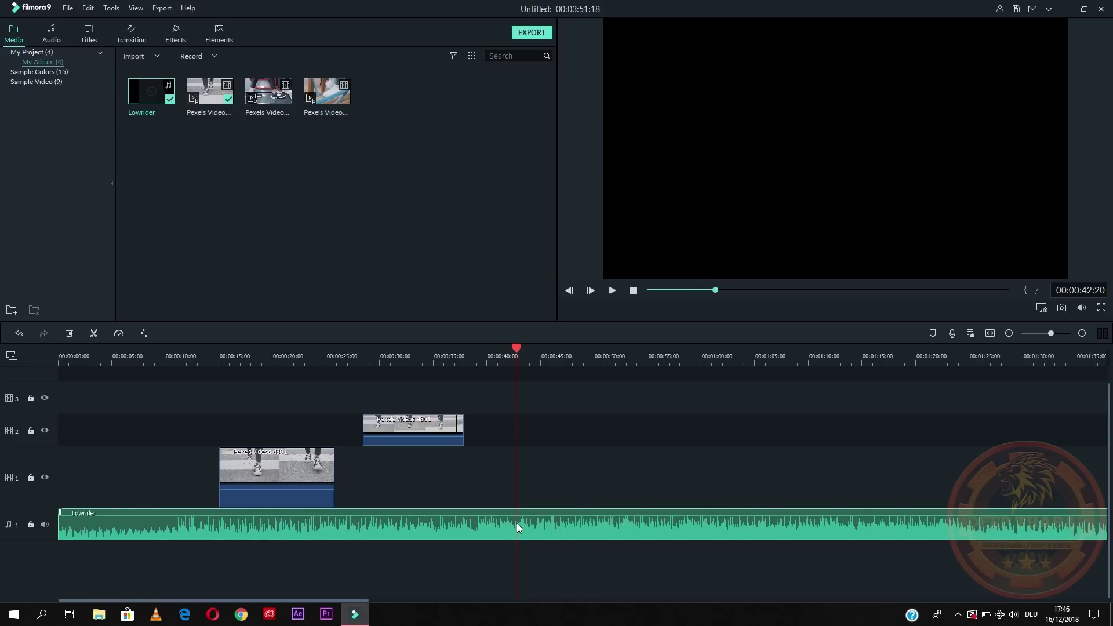
left_click_drag(526, 527, 554, 526)
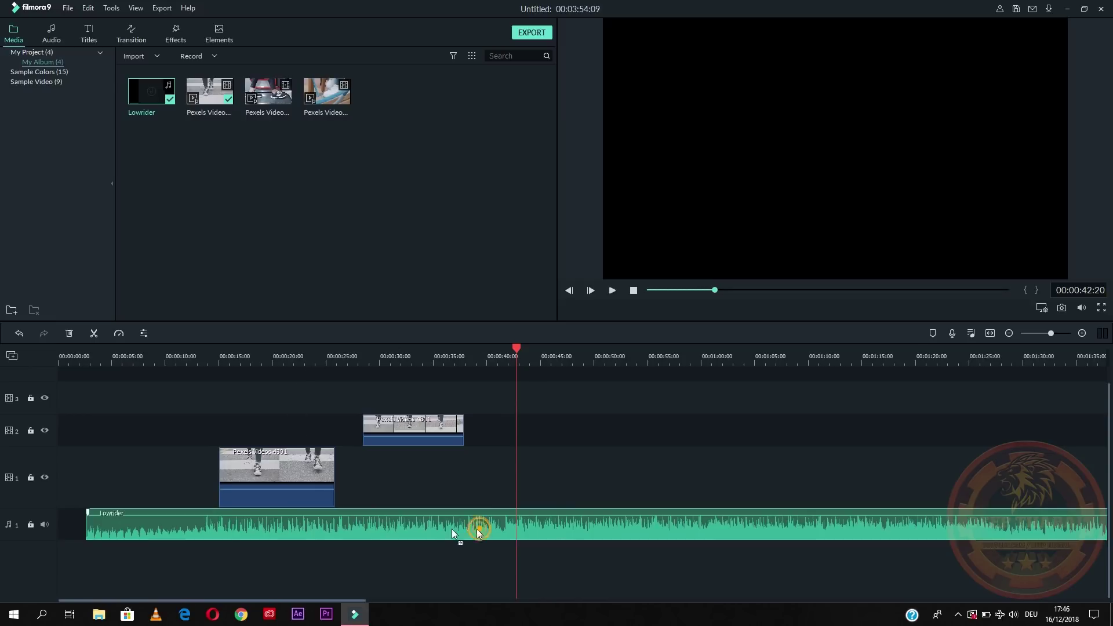
left_click_drag(451, 528, 428, 531)
Split the Lowrider music at 00:00:40:12 and 00:00:43:11, and delete the section between the cuts
left_click(492, 359)
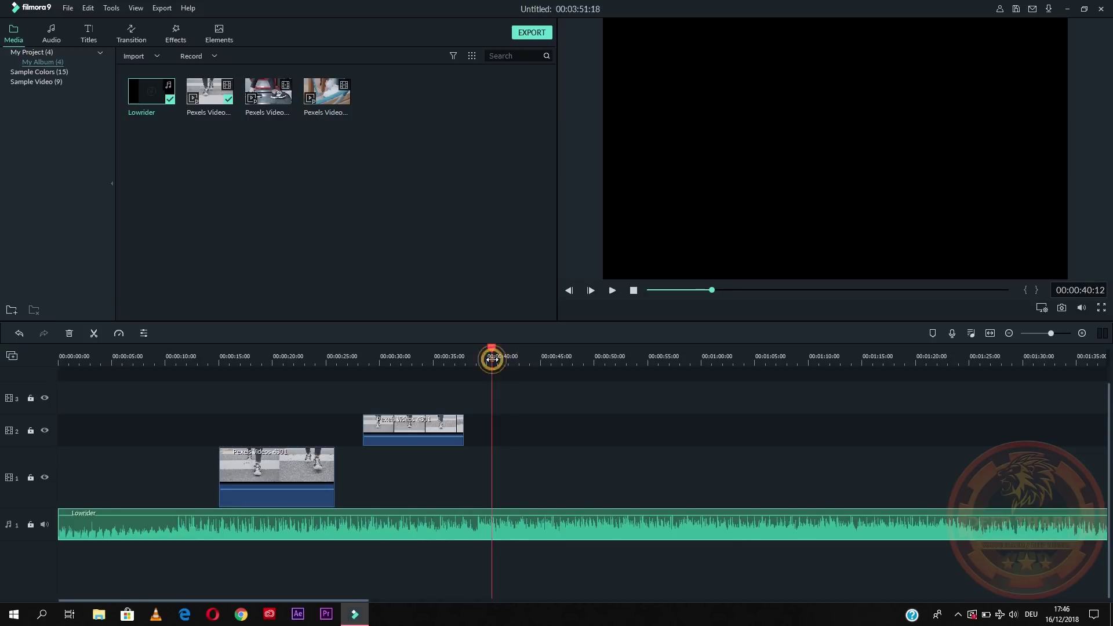
left_click(90, 333)
left_click(522, 359)
left_click(94, 333)
left_click(505, 517)
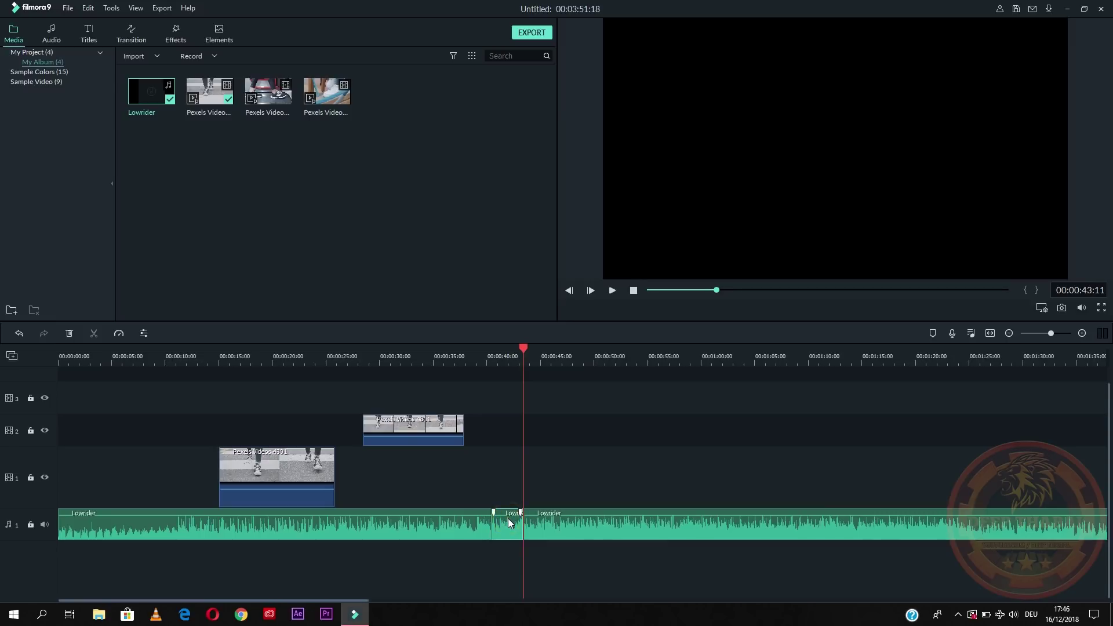
key("Delete")
Split the Lowrider music at about 50 seconds and at 00:00:57:02, and delete the section between these cuts
left_click(597, 356)
left_click(94, 332)
left_click(670, 363)
key("ctrl+b")
left_click(634, 525)
key("Delete")
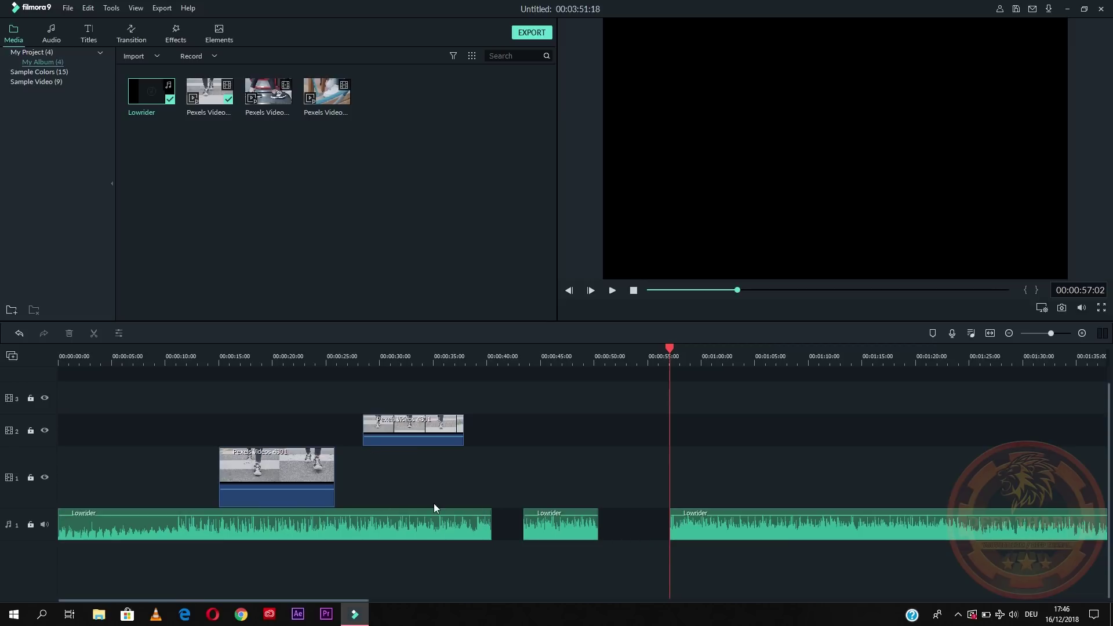
Ripple delete the gap before the clip on video track 2 with all tracks unlocked, and undo the ripple delete
left_click(342, 264)
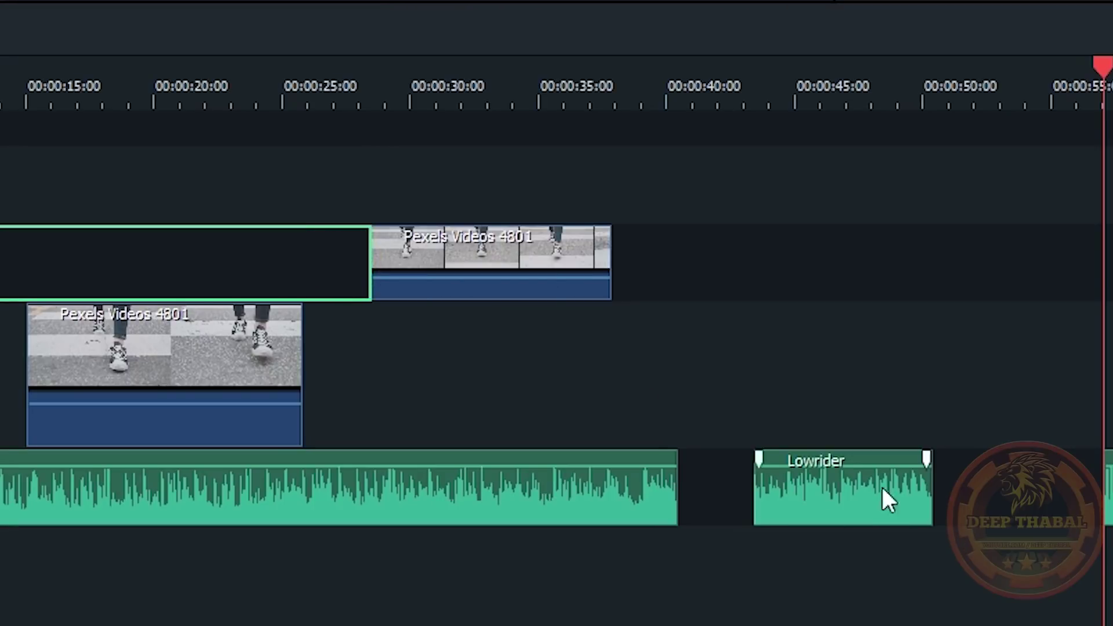
right_click(290, 252)
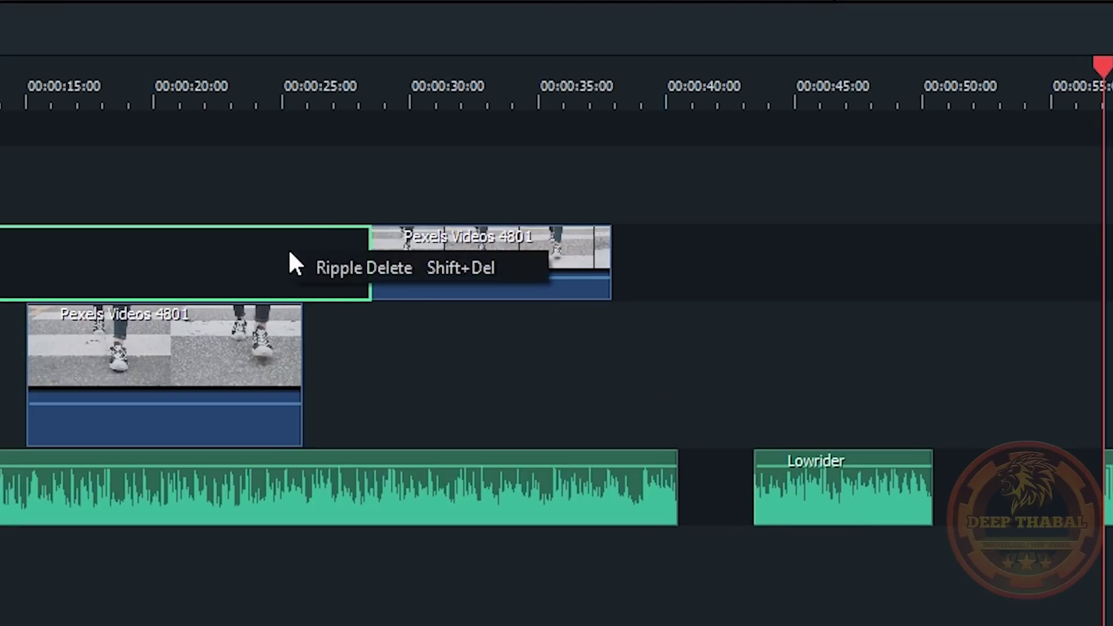
left_click(359, 265)
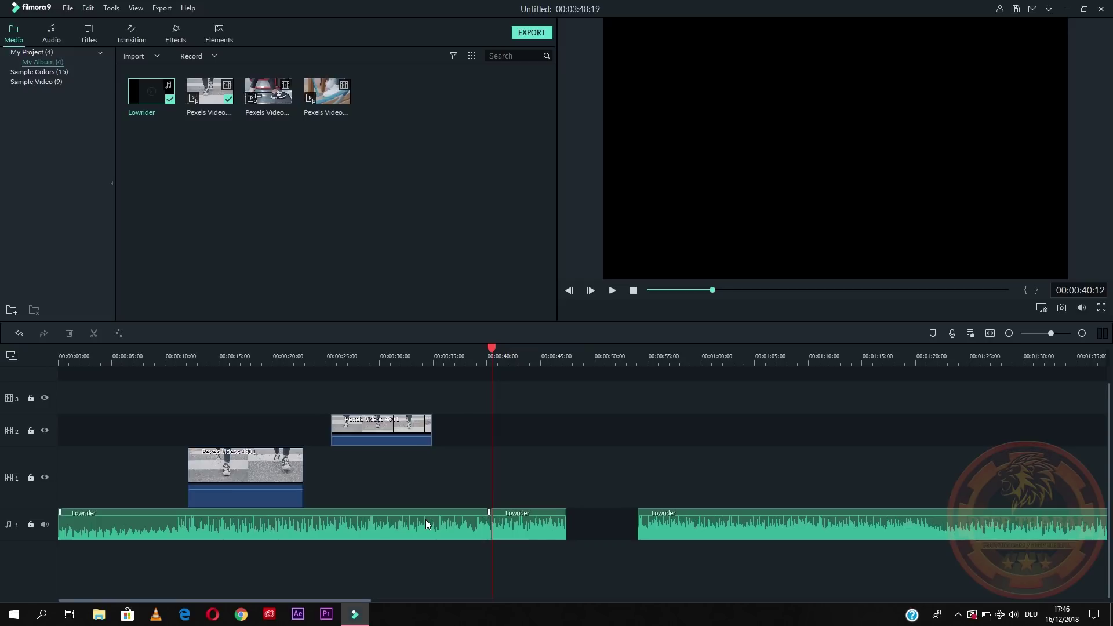
key("ctrl+z")
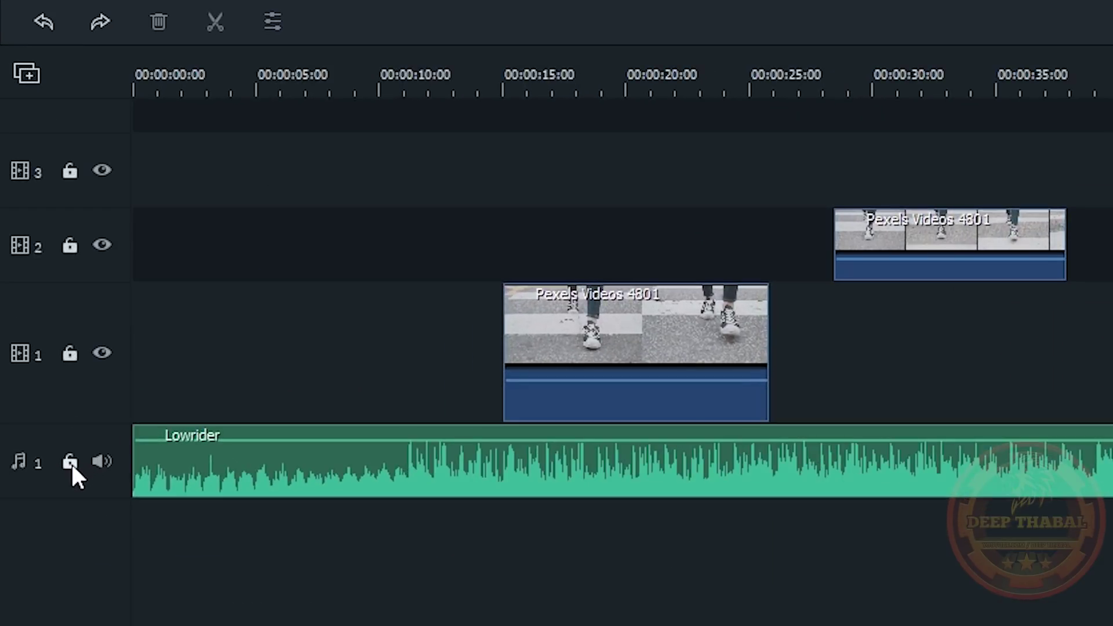
Lock audio track 1 and ripple delete the gap before the clip on video track 2, undoing only the ripple delete
left_click(70, 461)
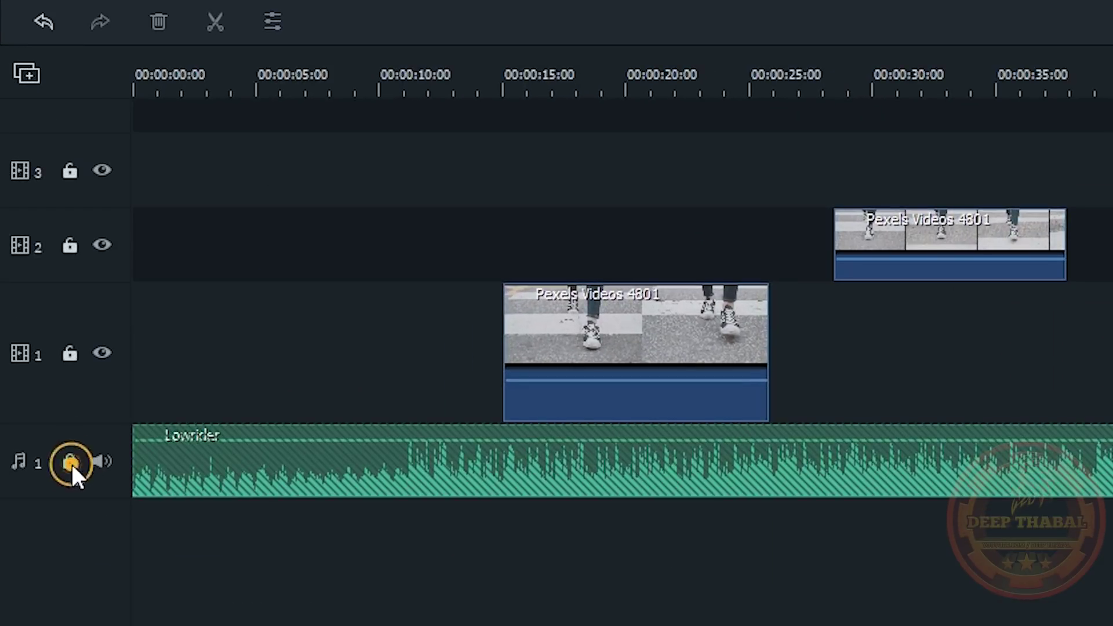
right_click(799, 243)
left_click(790, 248)
right_click(790, 249)
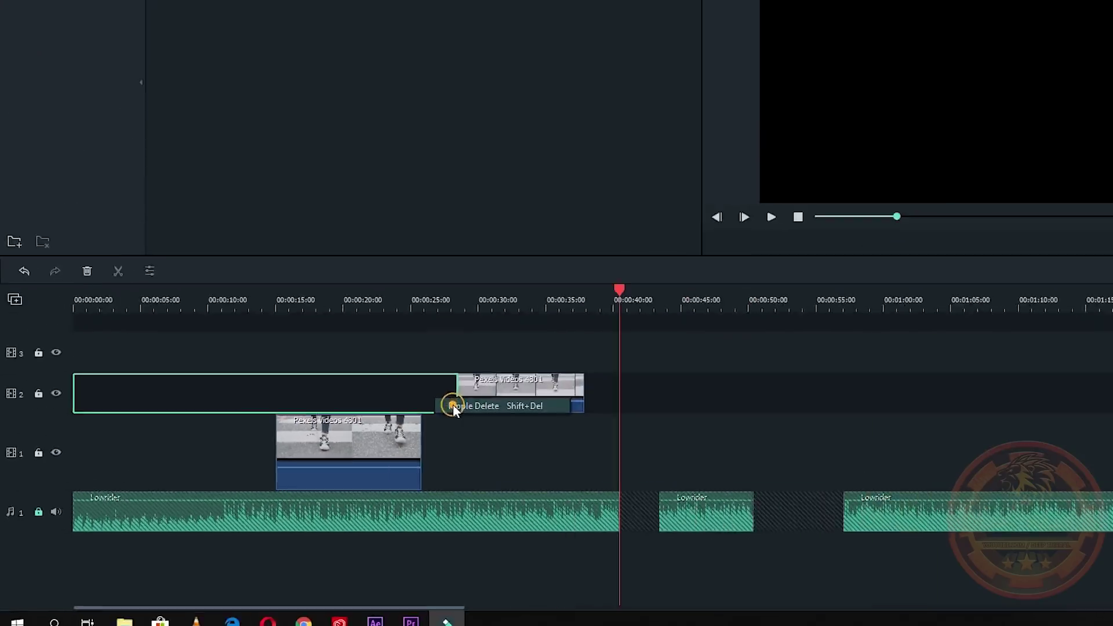
left_click(819, 274)
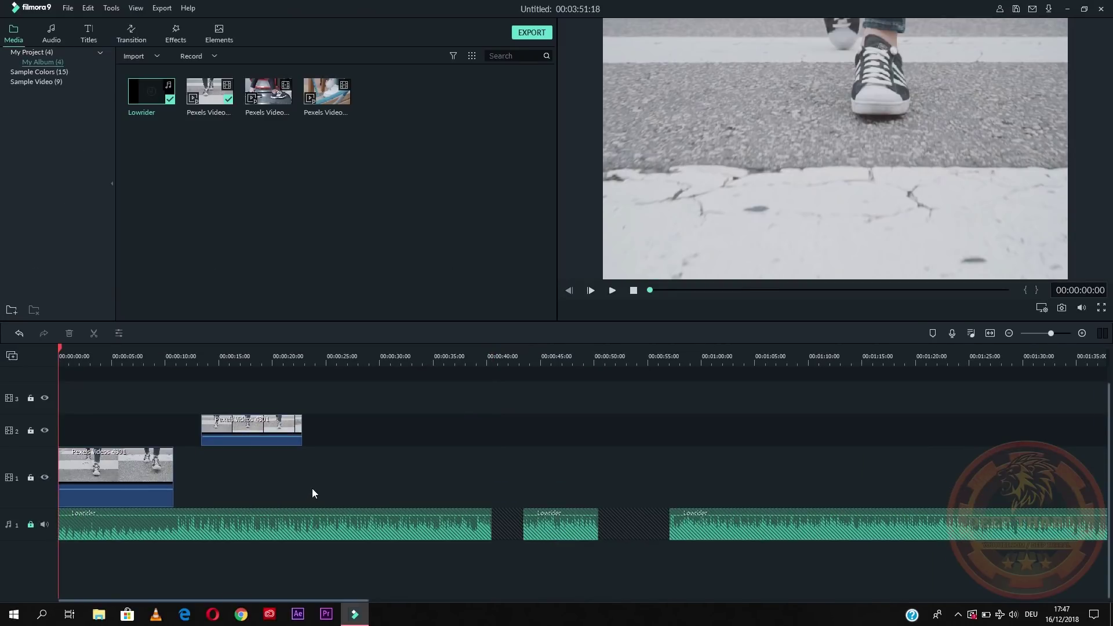
left_click(252, 429)
key("ctrl+z")
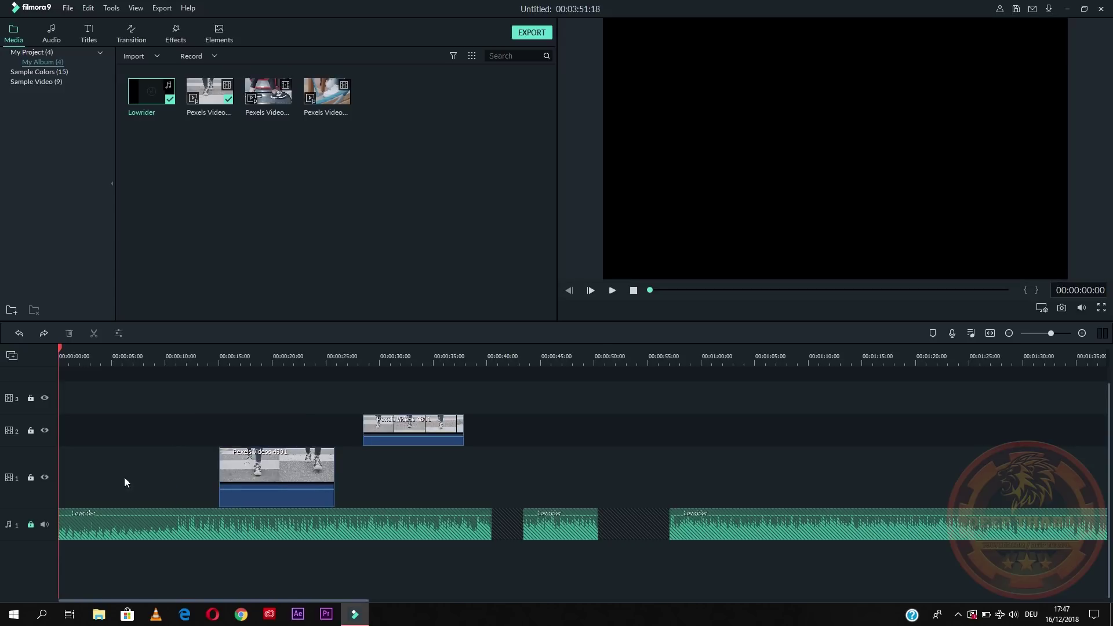
Lock video track 1 and ripple delete the gap before the clip on video track 2 while audio track 1 is also locked
left_click(31, 477)
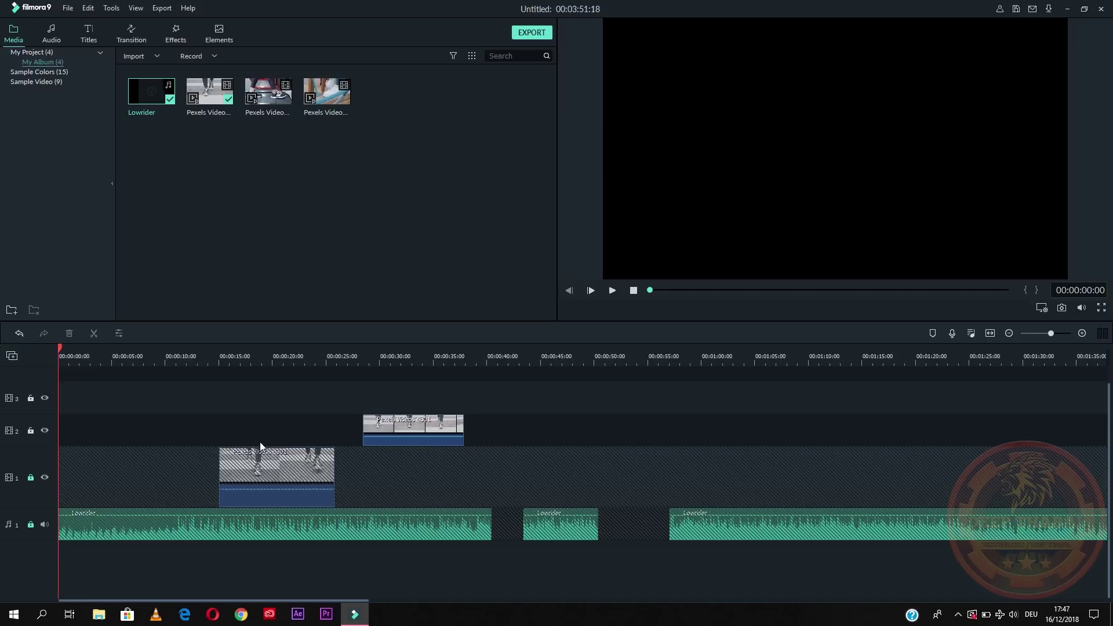
left_click(307, 440)
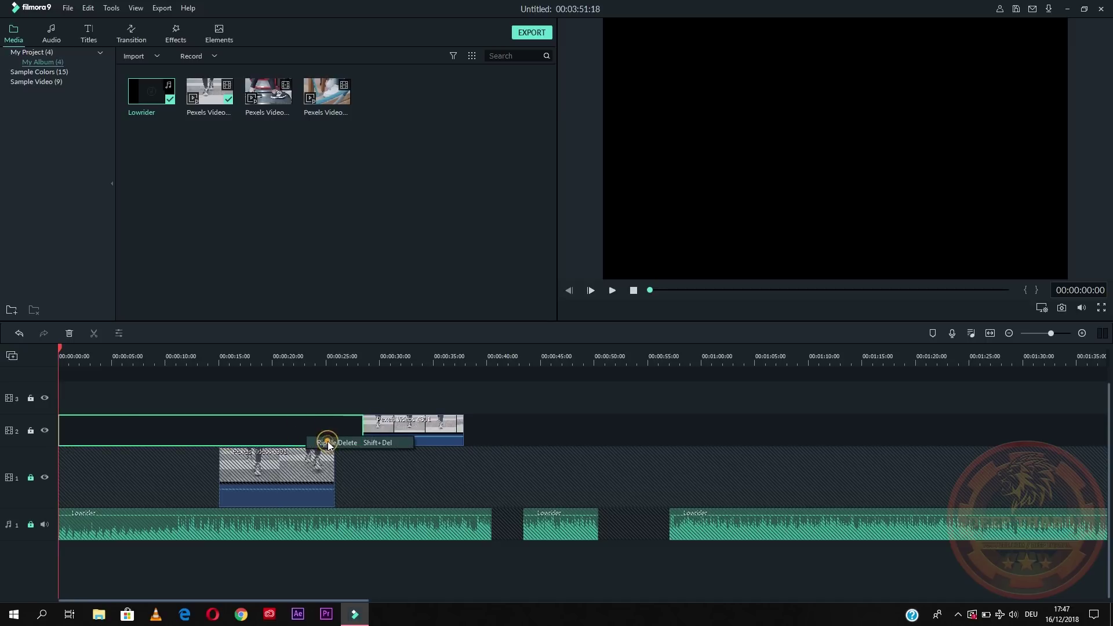
key("Delete")
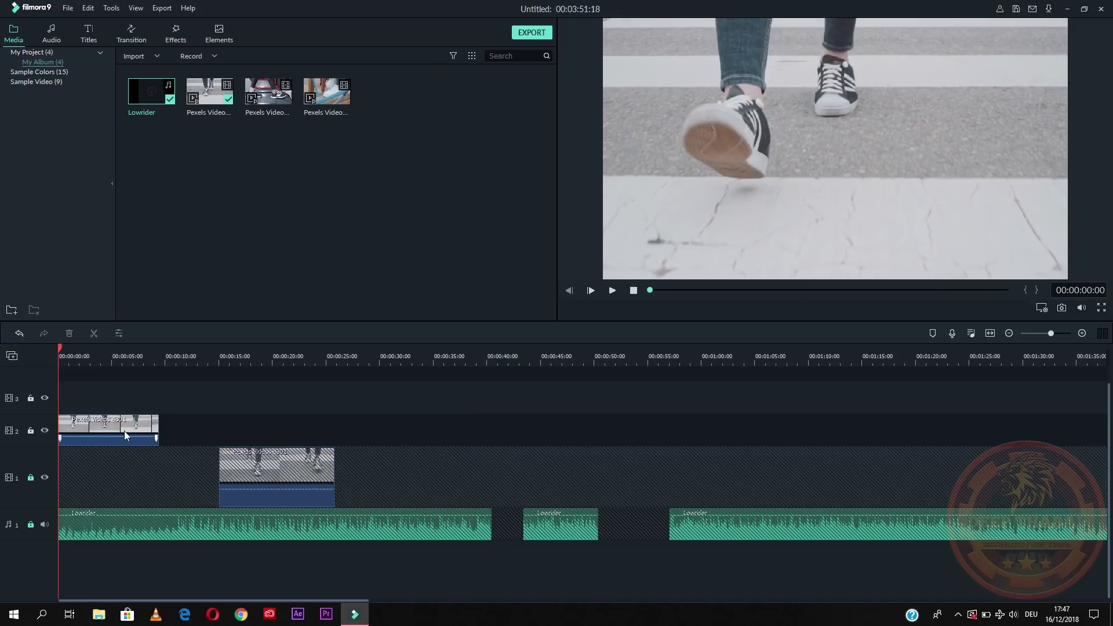